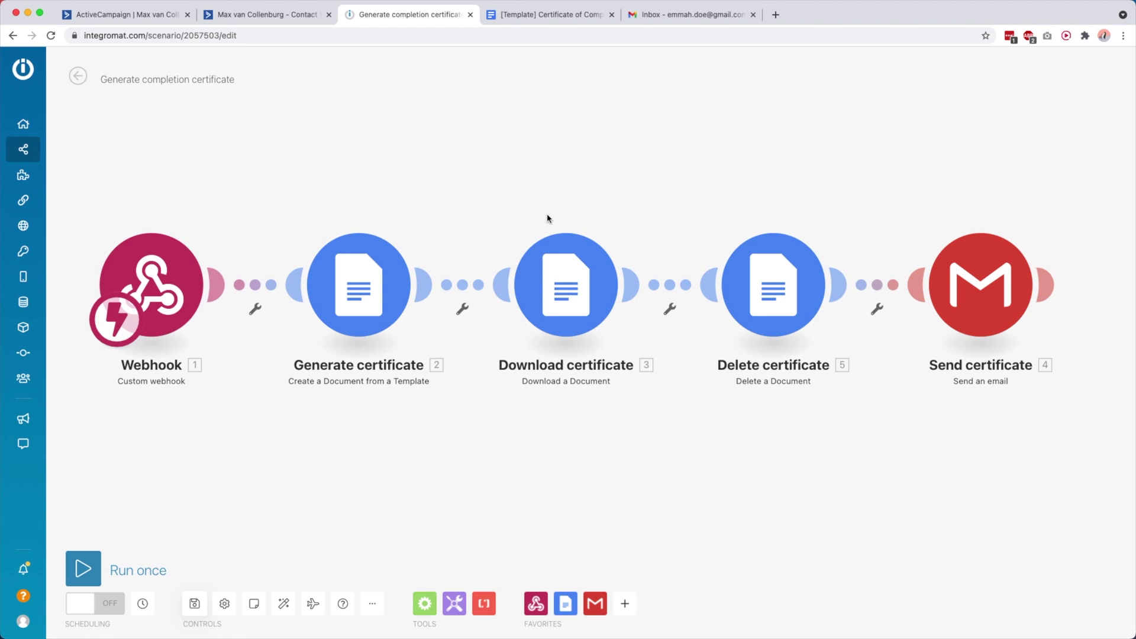
Step: Check the {{participant_name}} placeholder in the certificate template, then return to the scenario
{"action": "left_click", "coordinate": [552, 15]}
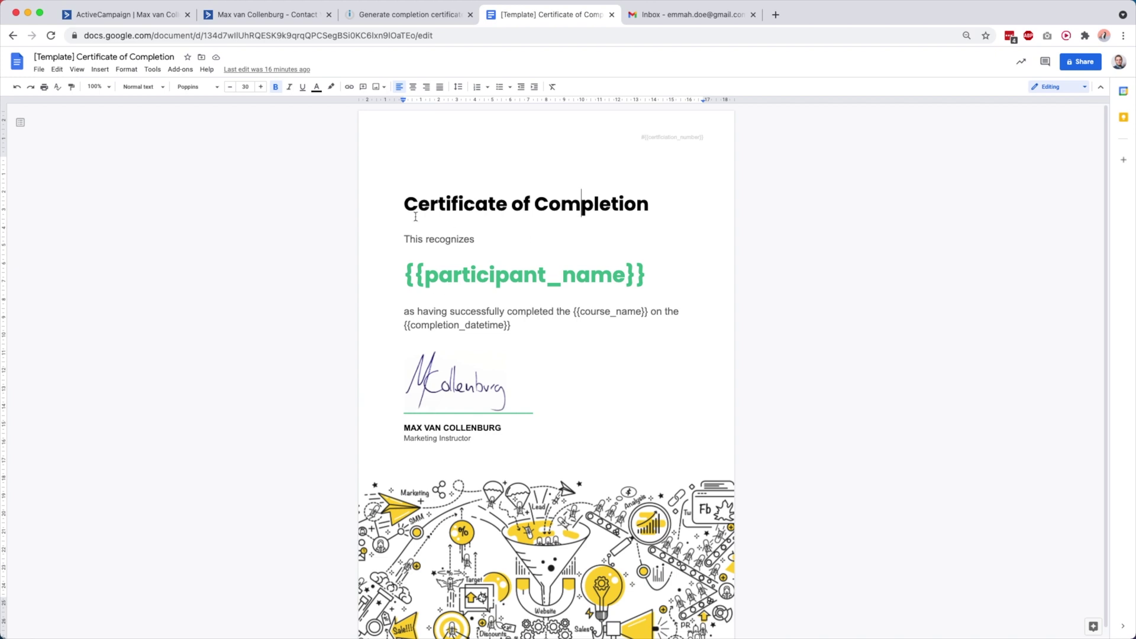
{"action": "left_click_drag", "start_coordinate": [406, 278], "coordinate": [653, 272]}
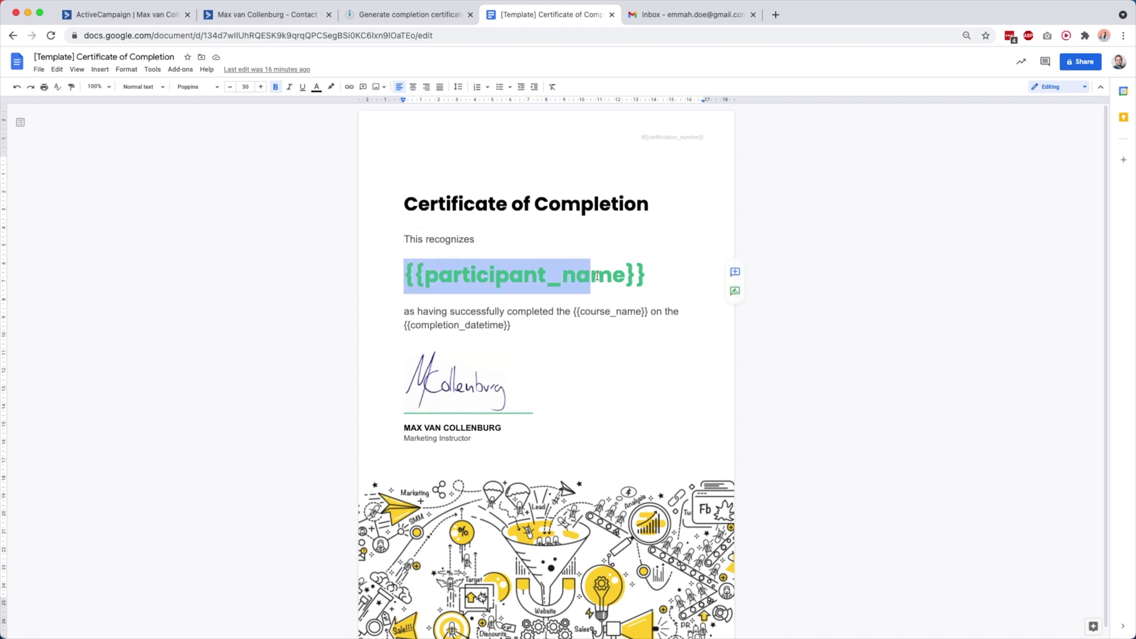
{"action": "left_click", "coordinate": [509, 275]}
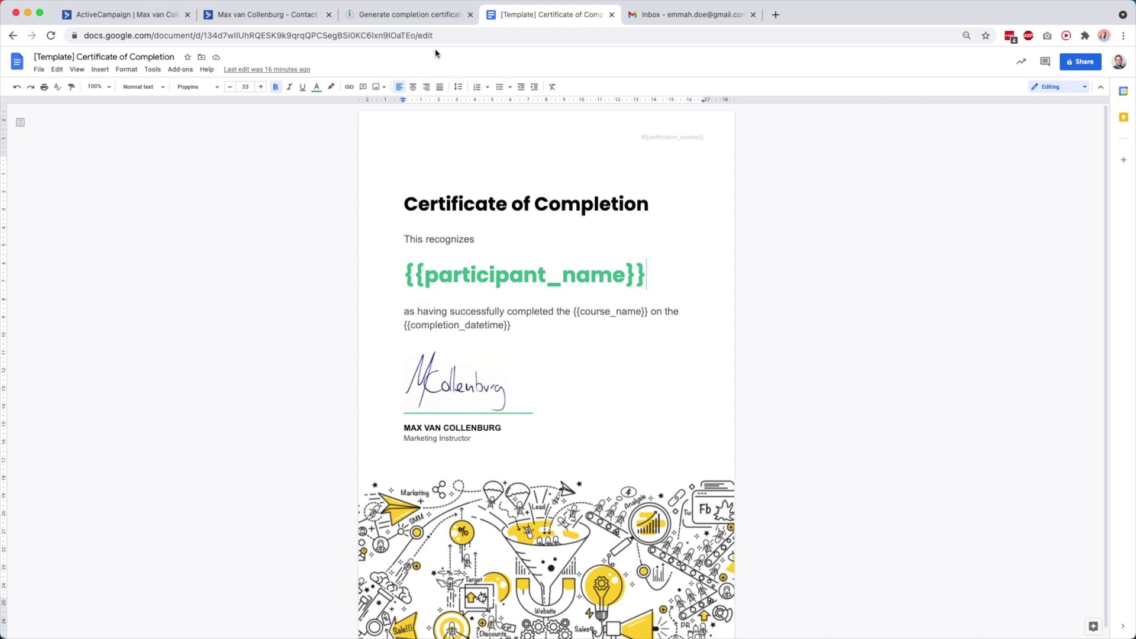
{"action": "left_click", "coordinate": [424, 18]}
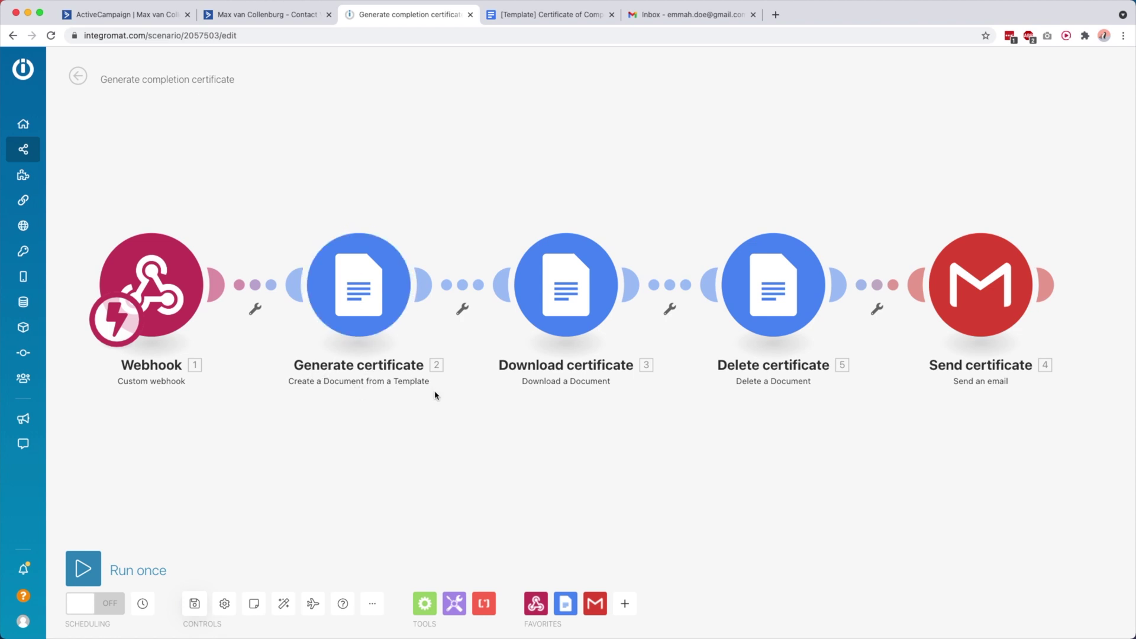
Step: Open the Generate certificate module to see its contact-to-placeholder value mappings
{"action": "left_click", "coordinate": [555, 16]}
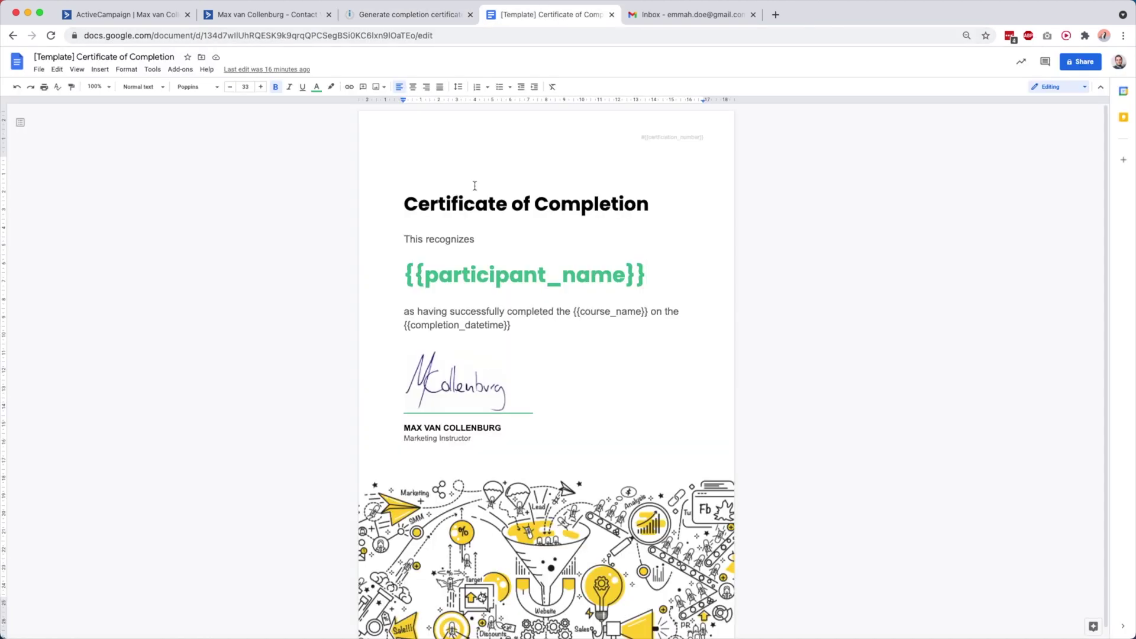
{"action": "left_click", "coordinate": [425, 11]}
{"action": "left_click", "coordinate": [354, 264]}
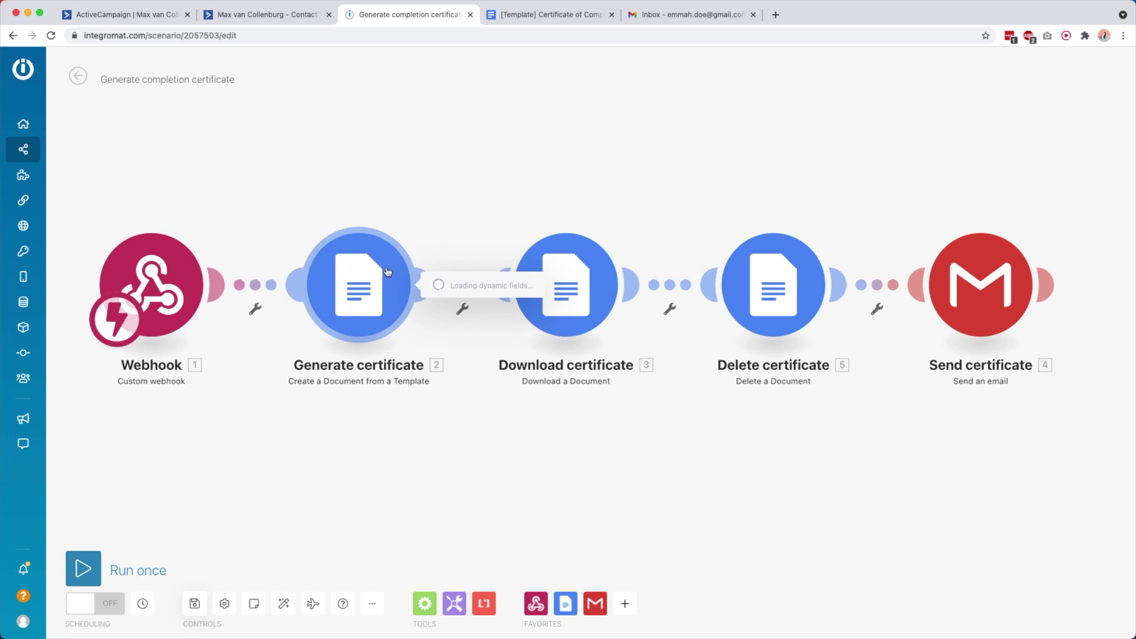
{"action": "scroll", "coordinate": [494, 267], "scroll_direction": "down", "scroll_amount": 2}
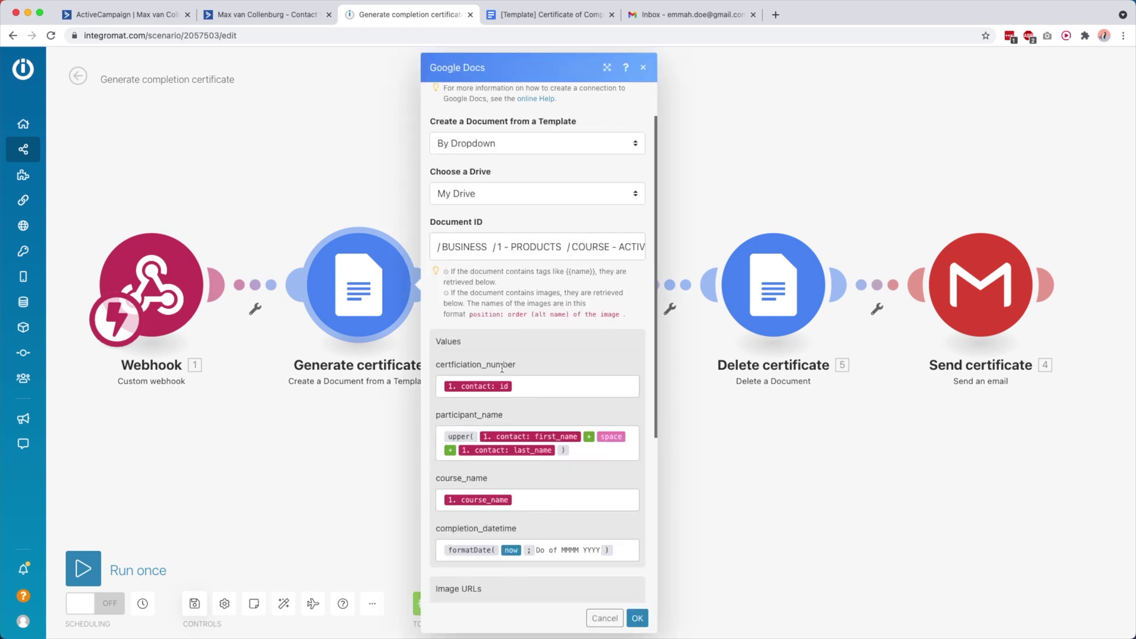
{"action": "scroll", "coordinate": [502, 369], "scroll_direction": "down", "scroll_amount": 2}
{"action": "scroll", "coordinate": [501, 369], "scroll_direction": "down", "scroll_amount": 1}
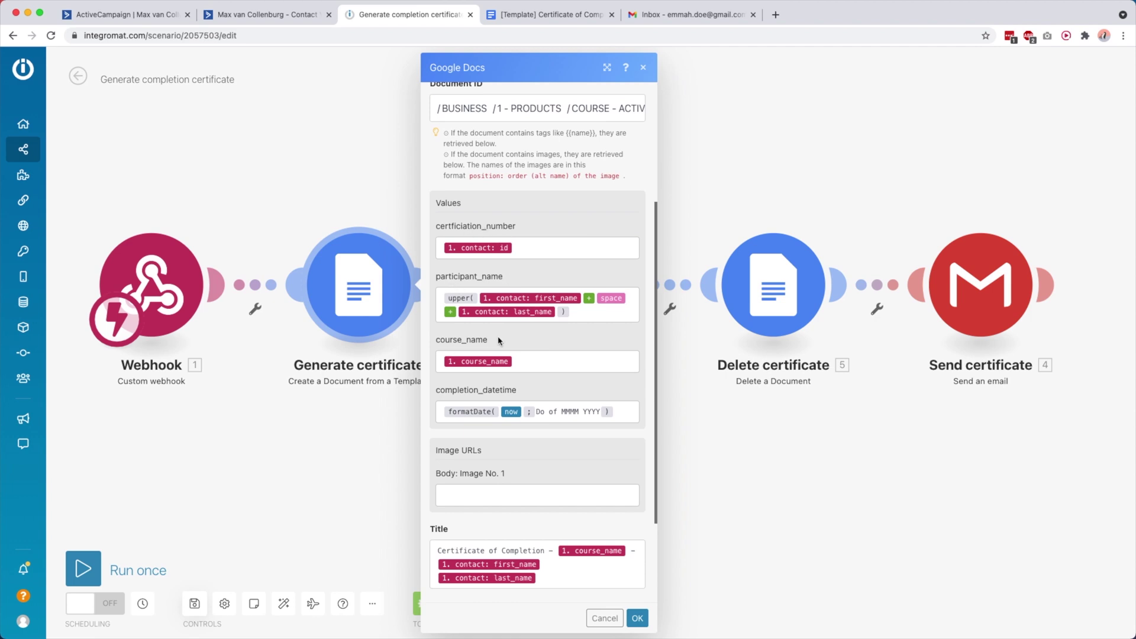
Step: Highlight the {{participant_name}} and {{course_name}} placeholders in the certificate template
{"action": "left_click", "coordinate": [538, 16]}
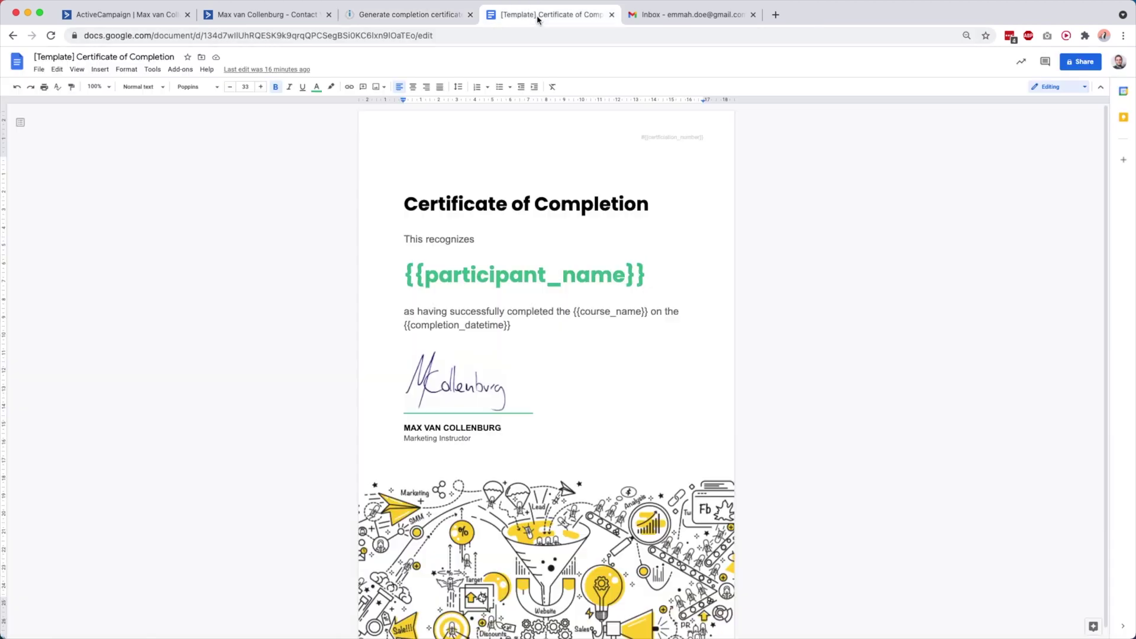
{"action": "scroll", "coordinate": [674, 125], "scroll_direction": "up", "scroll_amount": 2}
{"action": "scroll", "coordinate": [673, 133], "scroll_direction": "up", "scroll_amount": 5}
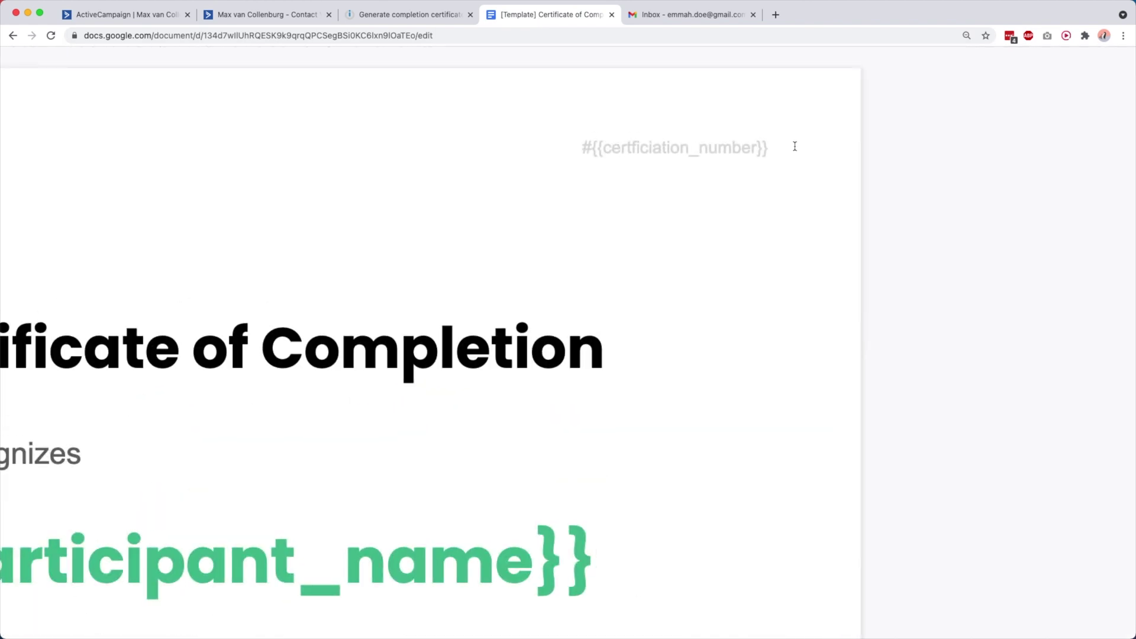
{"action": "scroll", "coordinate": [362, 338], "scroll_direction": "down", "scroll_amount": 3}
{"action": "scroll", "coordinate": [426, 320], "scroll_direction": "down", "scroll_amount": 3}
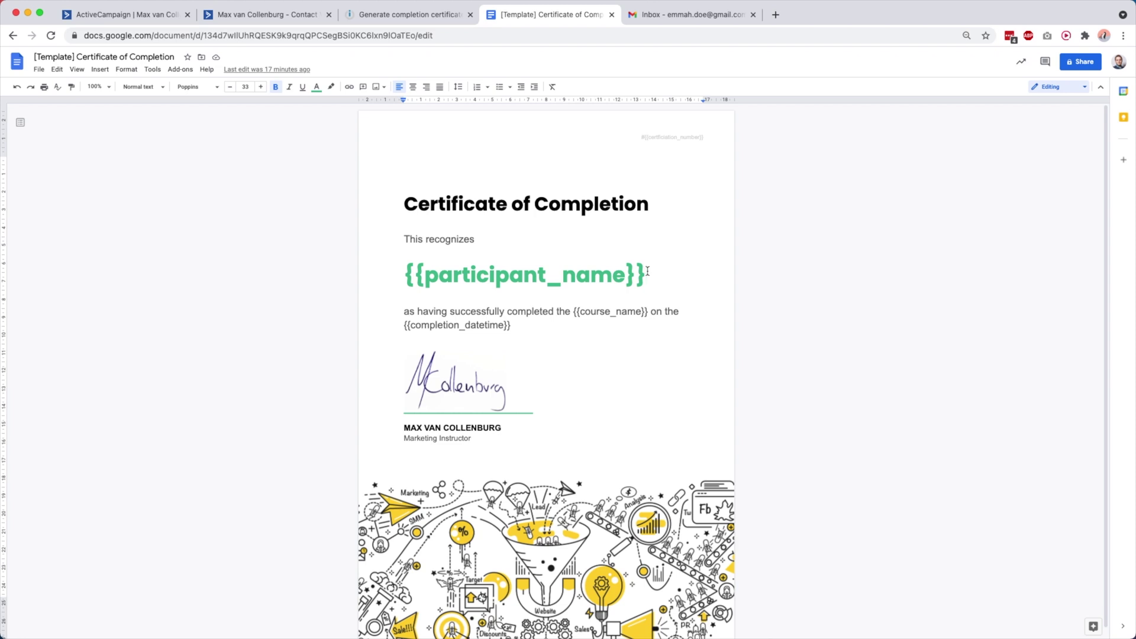
{"action": "left_click_drag", "start_coordinate": [656, 270], "coordinate": [398, 261]}
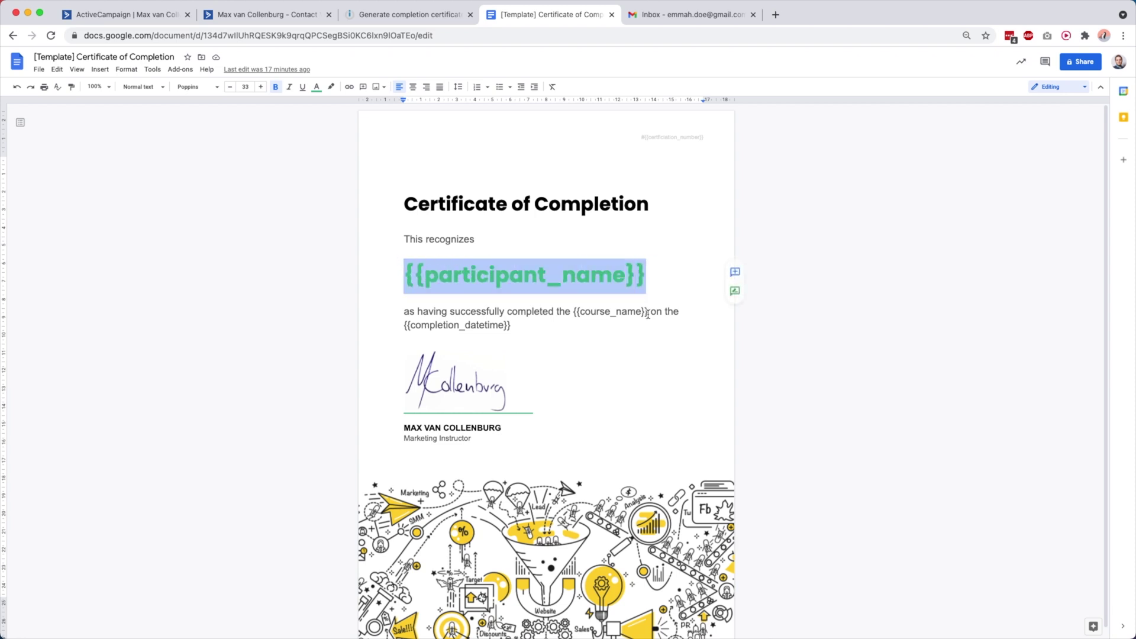
{"action": "left_click_drag", "start_coordinate": [647, 312], "coordinate": [574, 312]}
{"action": "left_click", "coordinate": [575, 312]}
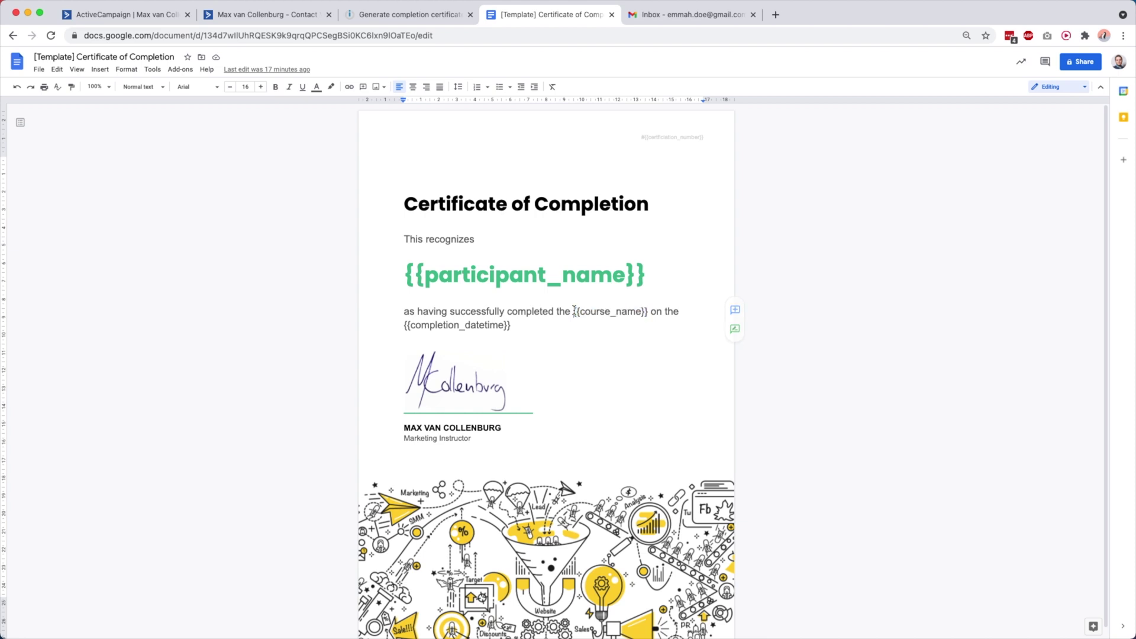
Step: Go back to the Generate certificate settings to check the title and My Drive location
{"action": "left_click", "coordinate": [418, 17]}
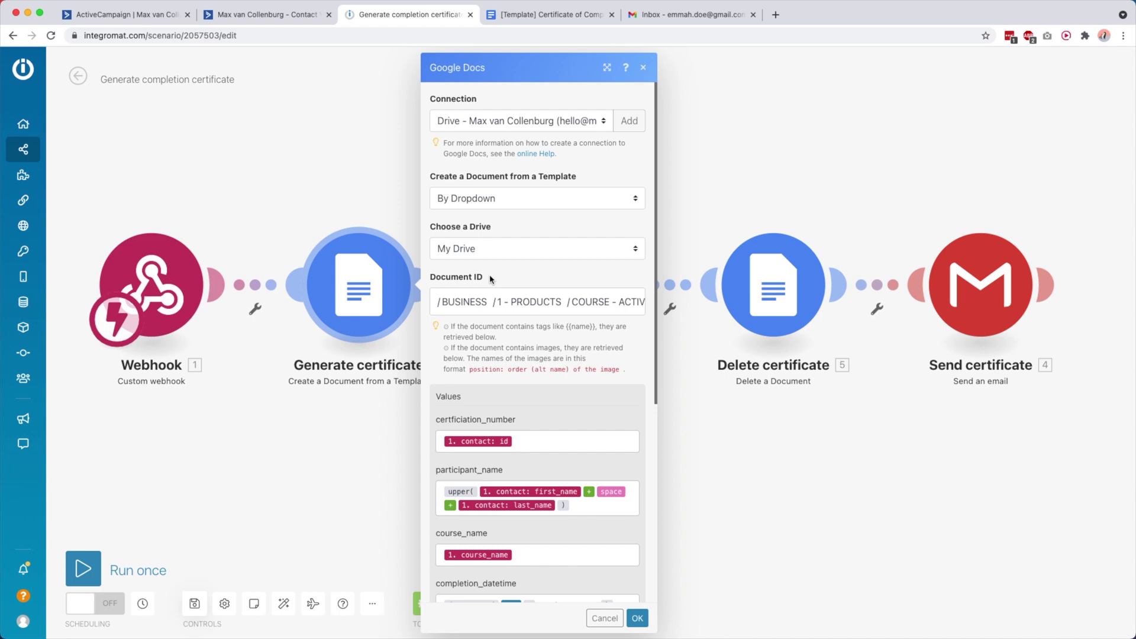
{"action": "scroll", "coordinate": [512, 329], "scroll_direction": "down", "scroll_amount": 5}
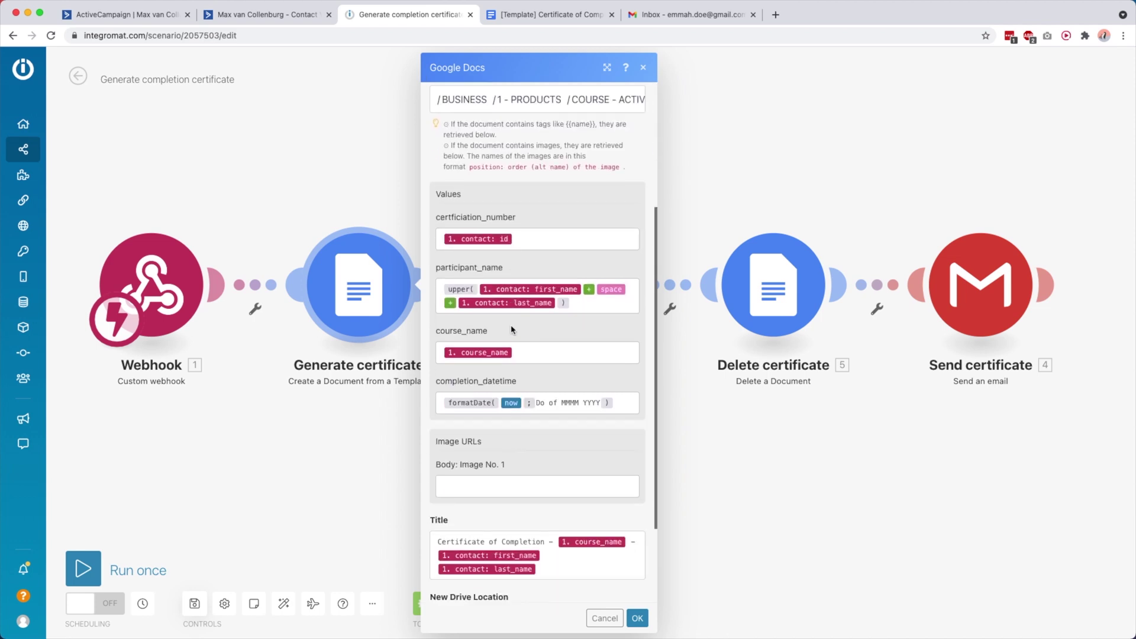
{"action": "scroll", "coordinate": [513, 330], "scroll_direction": "down", "scroll_amount": 1}
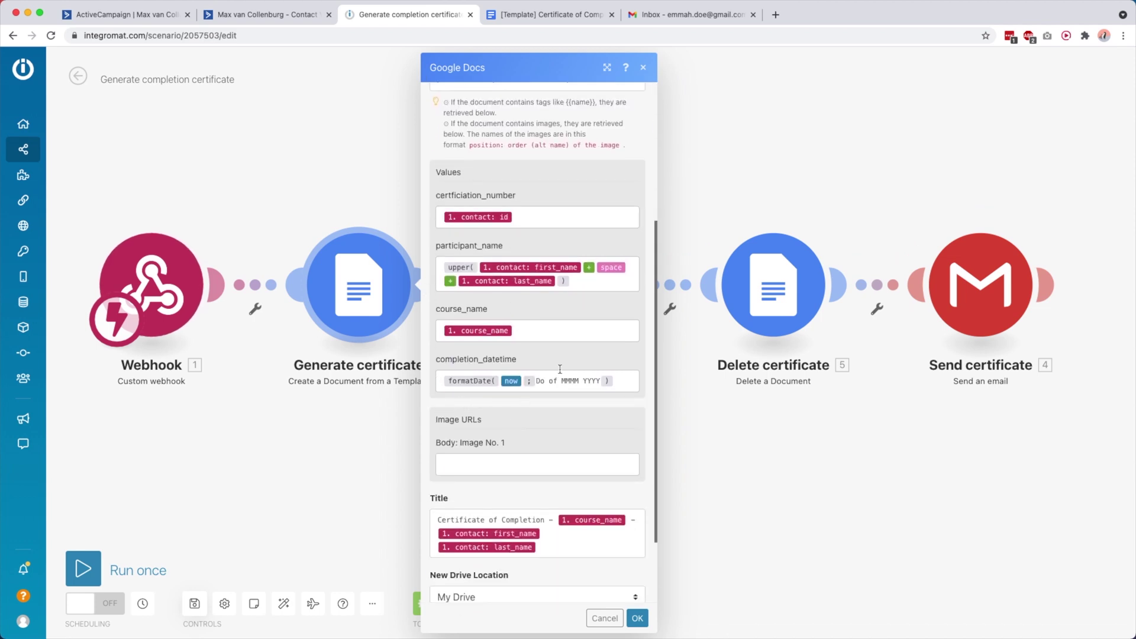
{"action": "scroll", "coordinate": [544, 302], "scroll_direction": "down", "scroll_amount": 2}
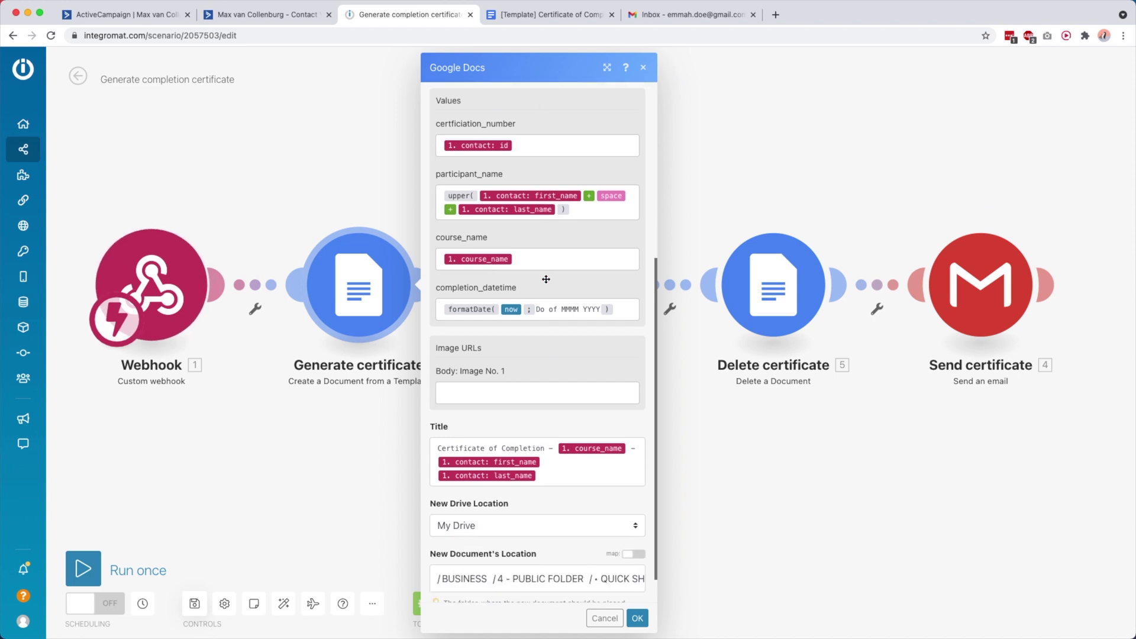
{"action": "scroll", "coordinate": [516, 307], "scroll_direction": "down", "scroll_amount": 1}
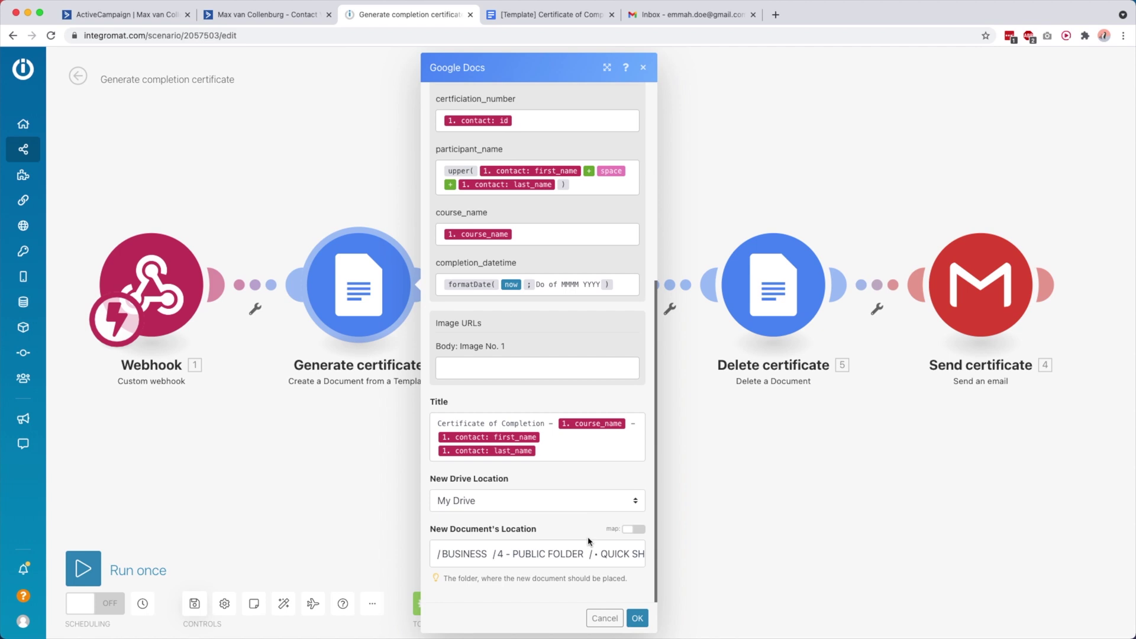
Step: Map the generated certificate's '2. Document ID' into the Delete certificate module's Document ID
{"action": "left_click", "coordinate": [813, 538]}
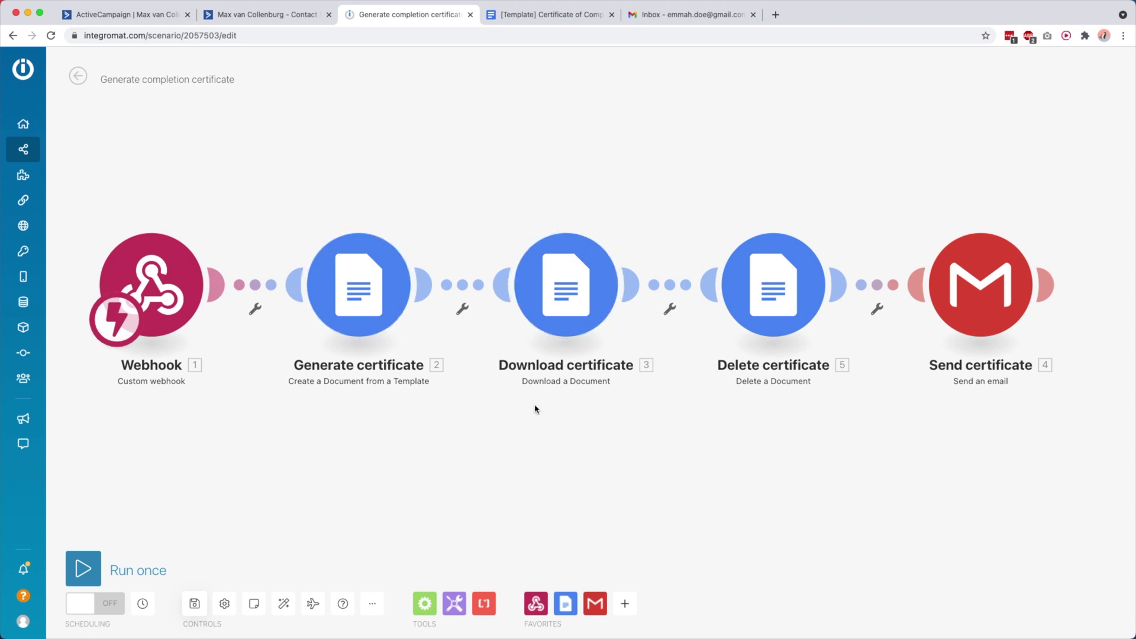
{"action": "left_click", "coordinate": [575, 284]}
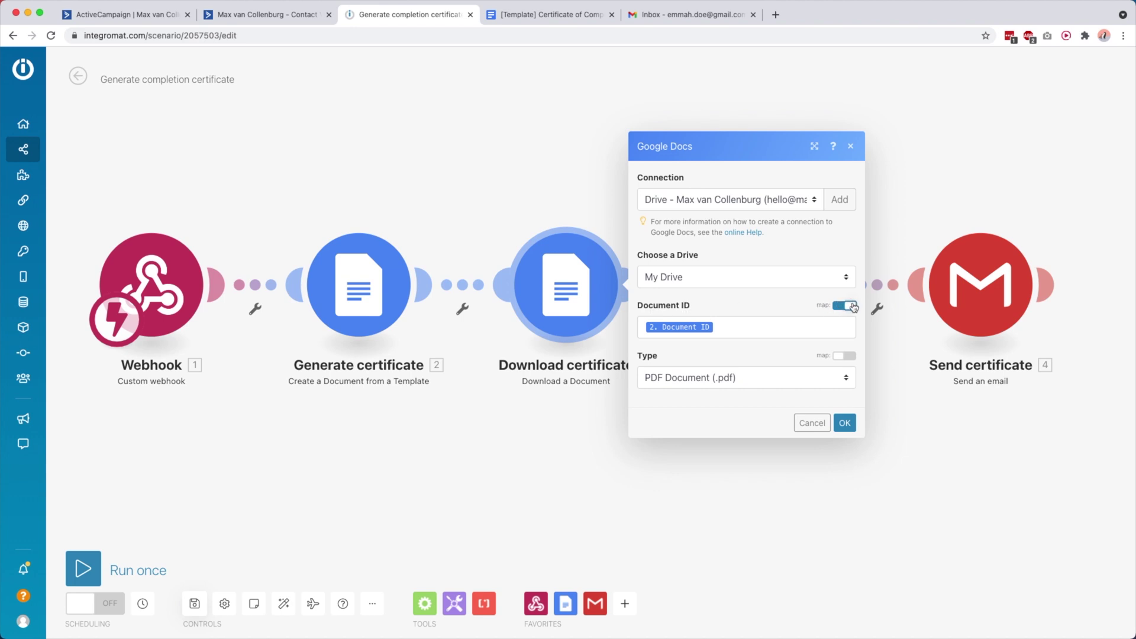
{"action": "left_click", "coordinate": [706, 325]}
{"action": "key", "text": "BackSpace"}
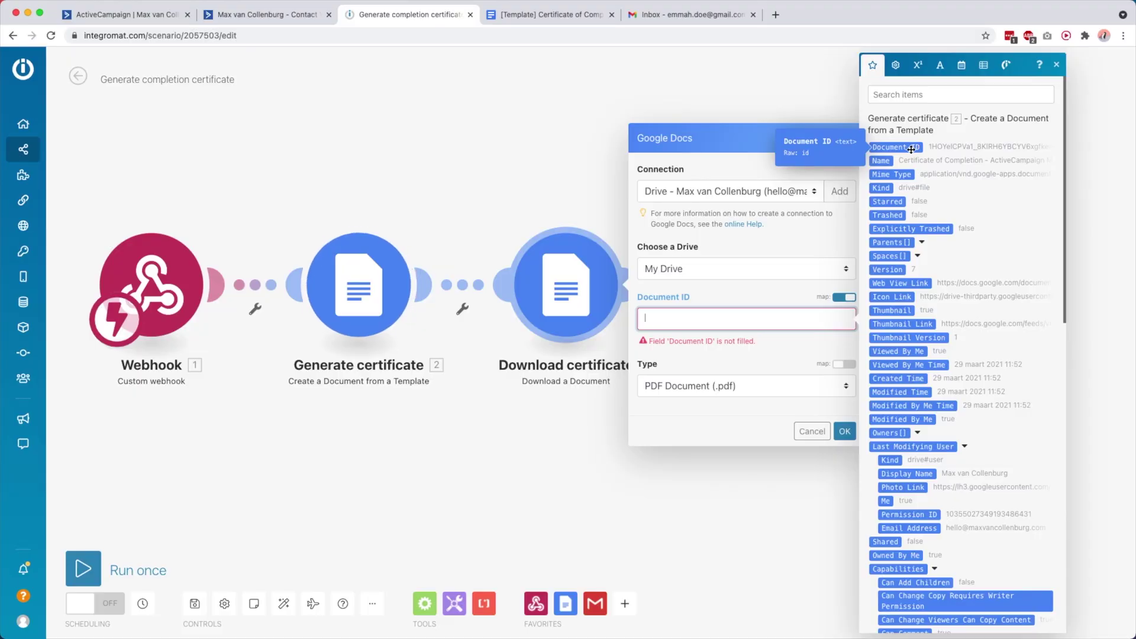
{"action": "left_click", "coordinate": [911, 149]}
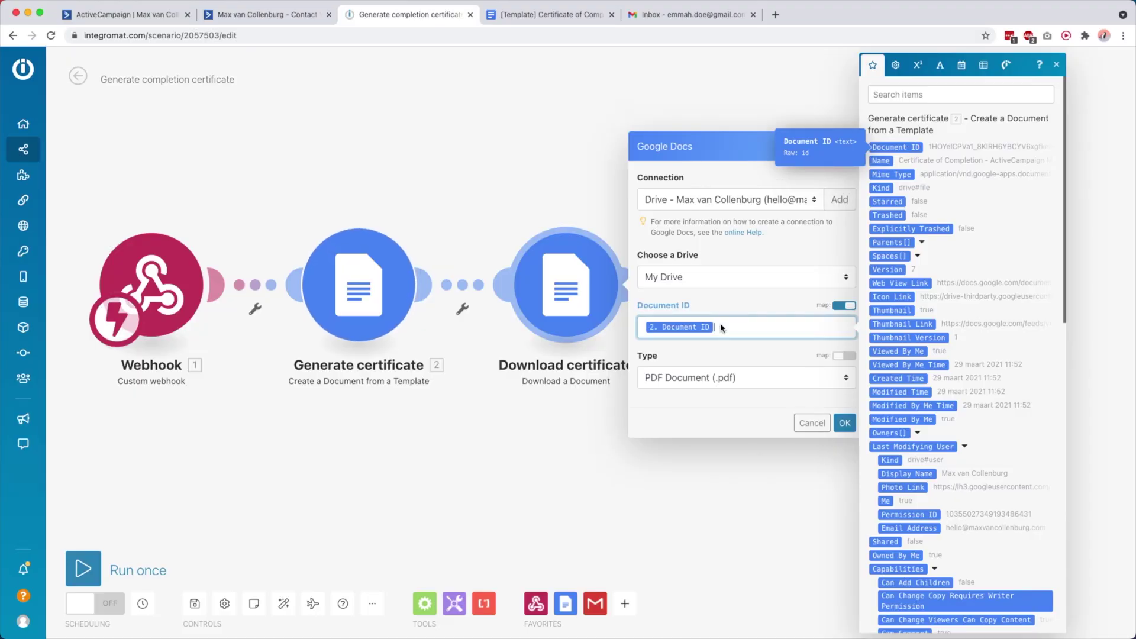
{"action": "left_click", "coordinate": [709, 361]}
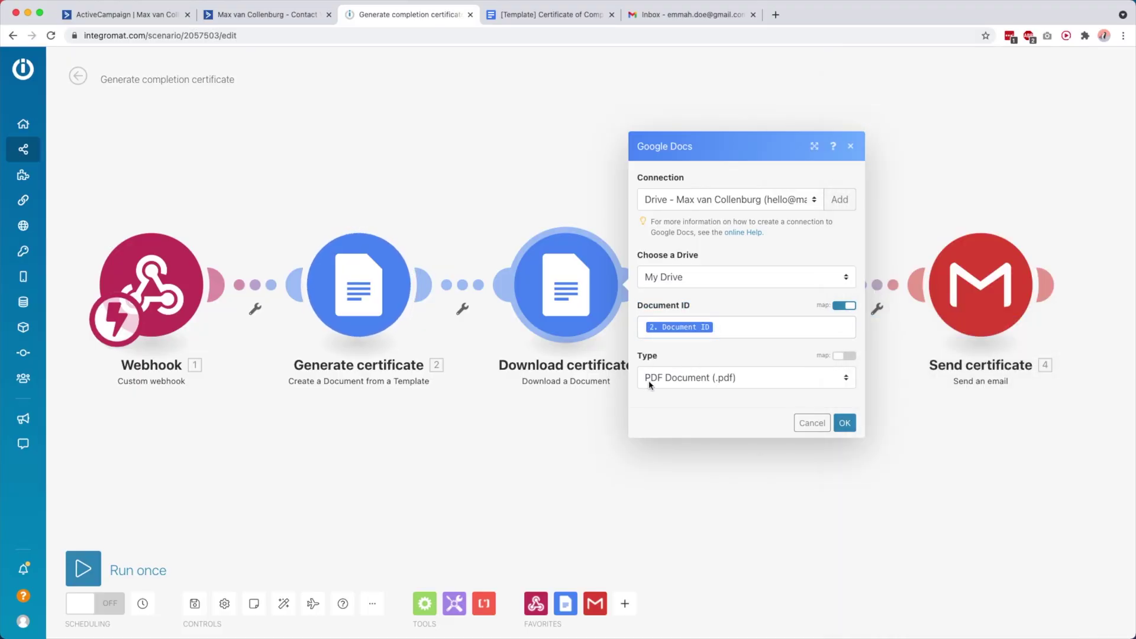
{"action": "left_click", "coordinate": [844, 422]}
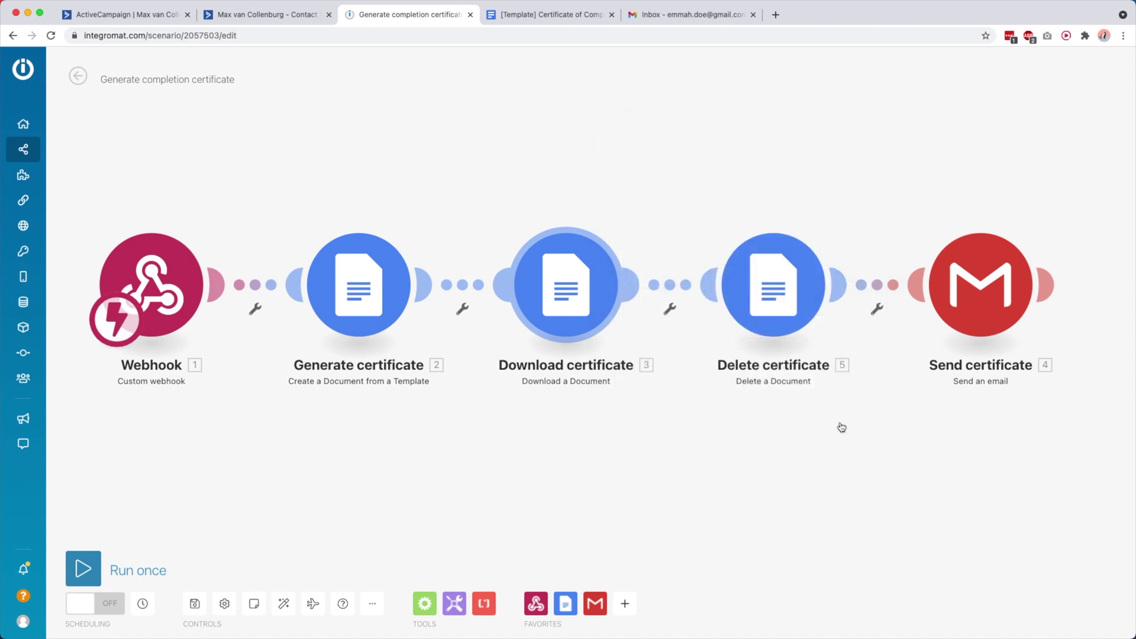
{"action": "left_click", "coordinate": [790, 298]}
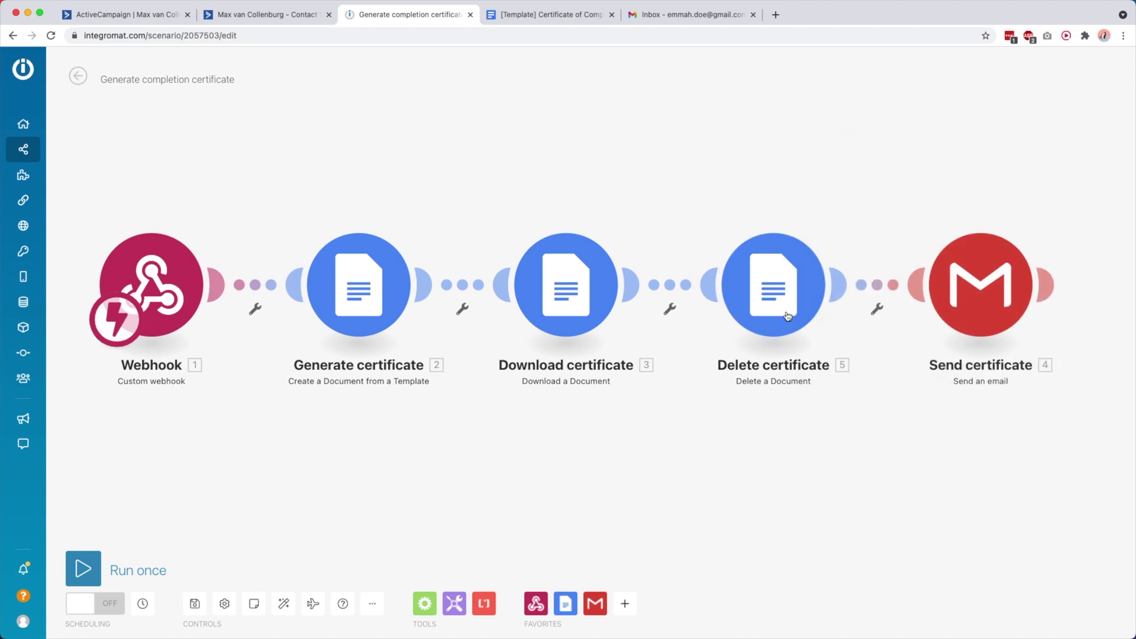
{"action": "left_click", "coordinate": [977, 284]}
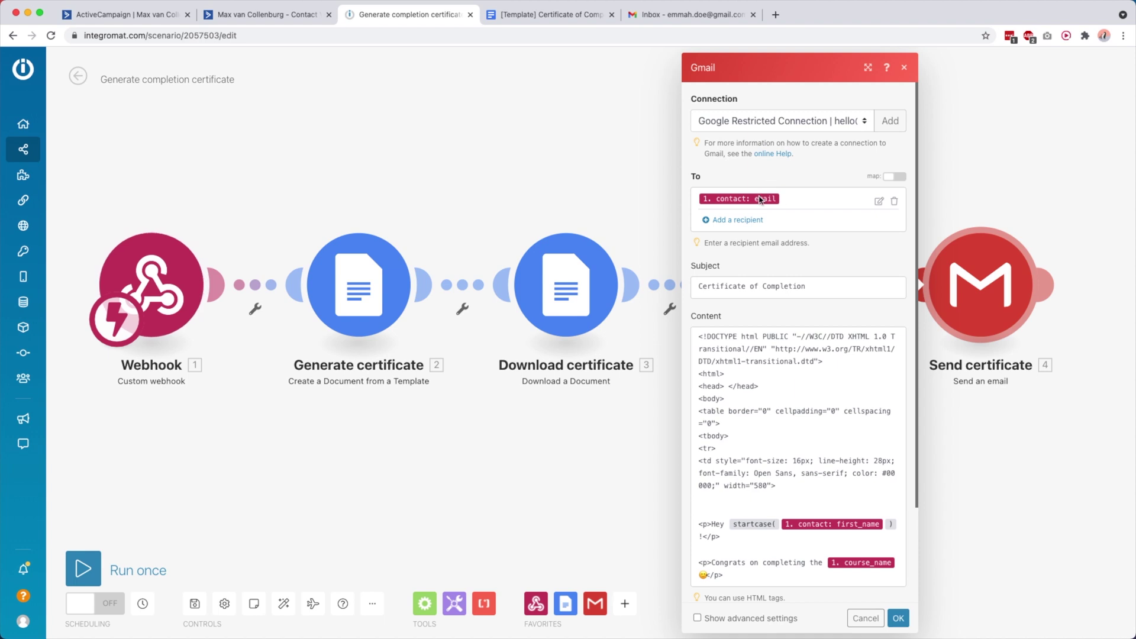
{"action": "scroll", "coordinate": [763, 203], "scroll_direction": "down", "scroll_amount": 3}
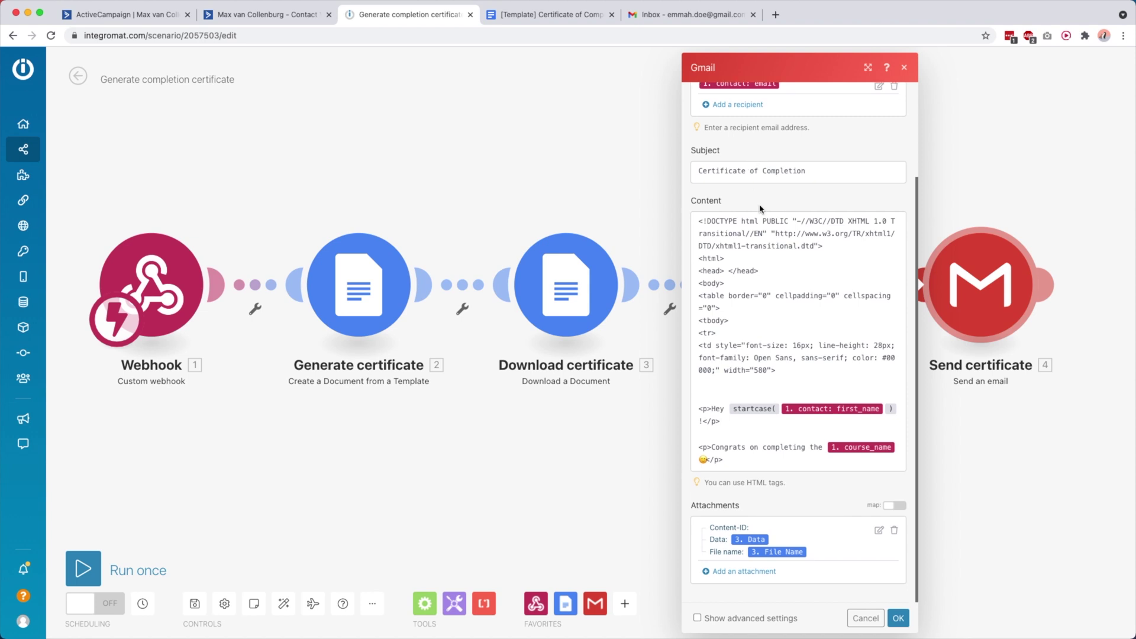
{"action": "scroll", "coordinate": [762, 289], "scroll_direction": "down", "scroll_amount": 1}
{"action": "scroll", "coordinate": [762, 291], "scroll_direction": "down", "scroll_amount": 2}
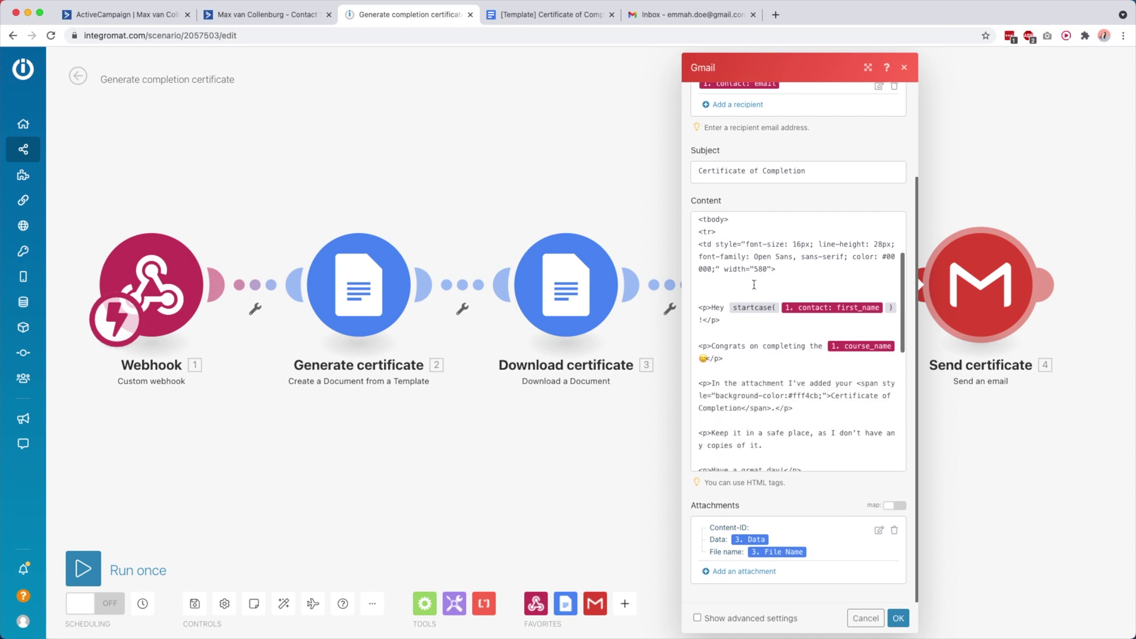
{"action": "scroll", "coordinate": [777, 341], "scroll_direction": "down", "scroll_amount": 1}
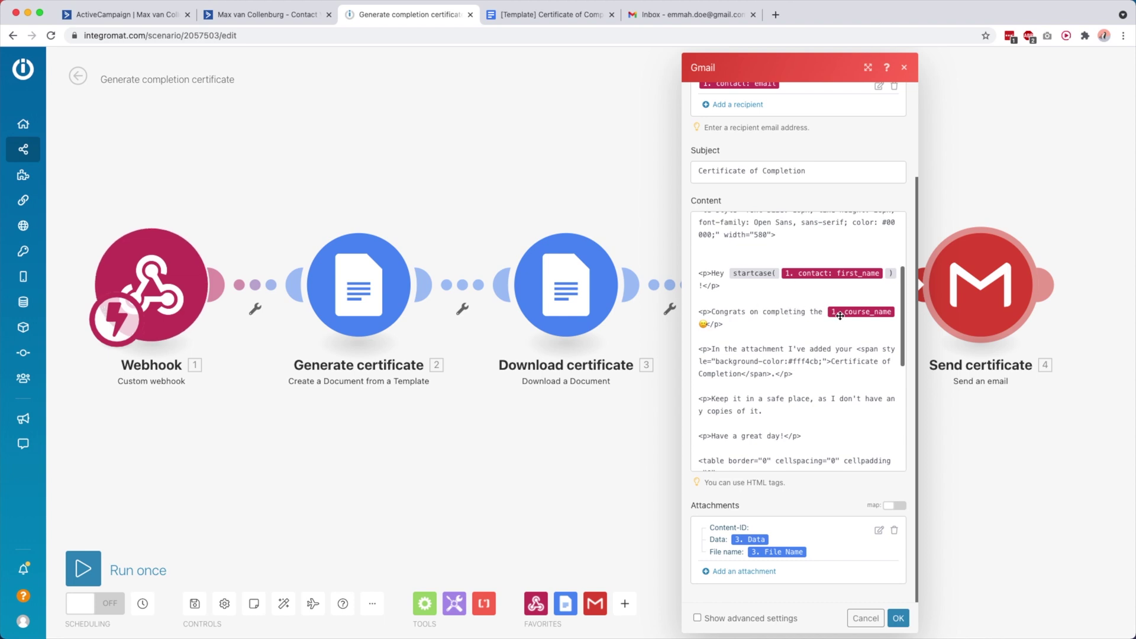
{"action": "scroll", "coordinate": [765, 327], "scroll_direction": "down", "scroll_amount": 2}
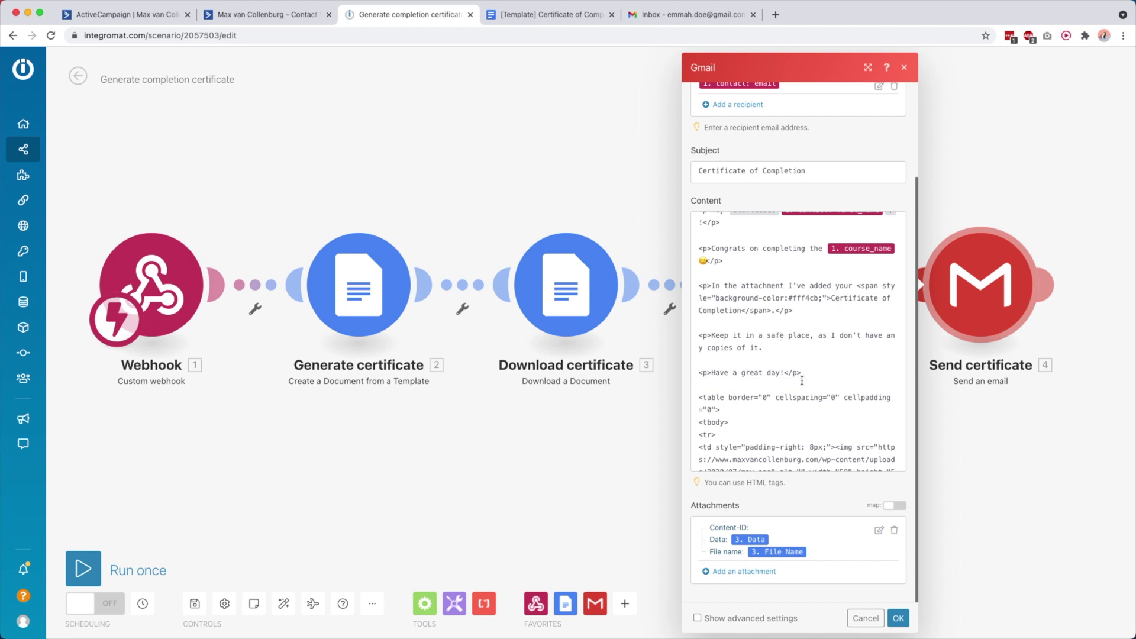
{"action": "scroll", "coordinate": [802, 380], "scroll_direction": "down", "scroll_amount": 2}
{"action": "left_click", "coordinate": [879, 531]}
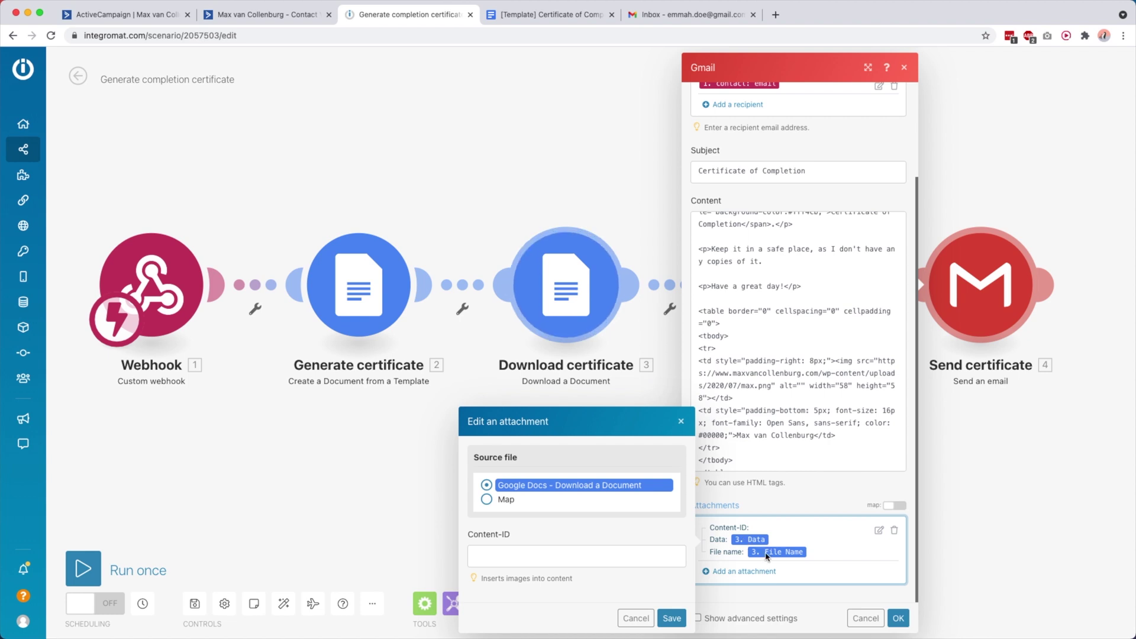
{"action": "left_click", "coordinate": [673, 618]}
{"action": "left_click", "coordinate": [899, 618]}
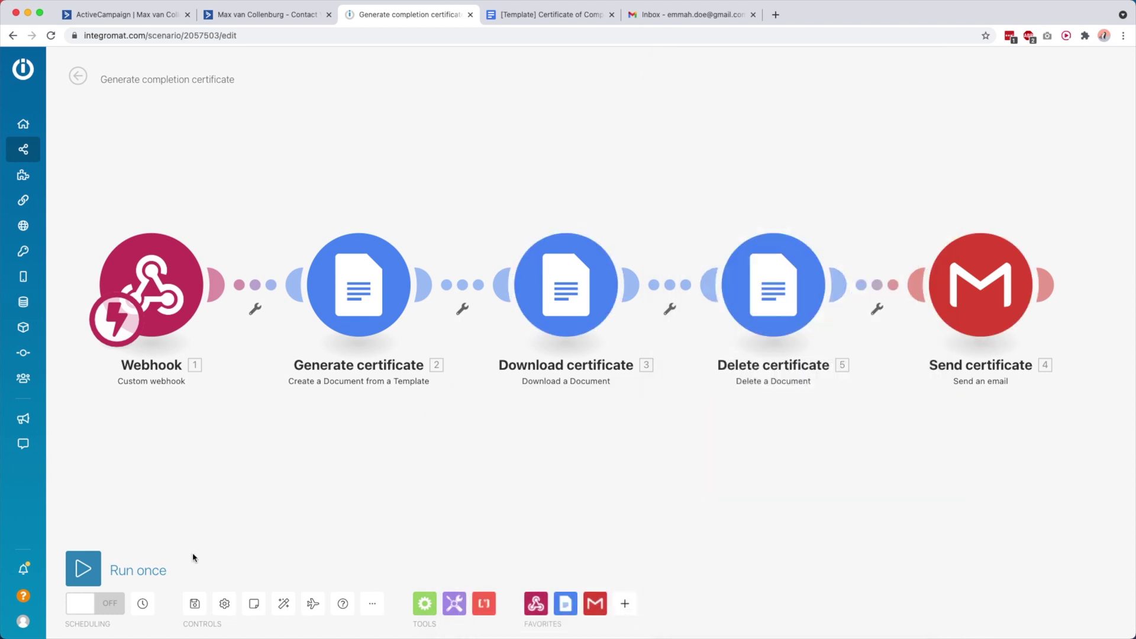
Step: Save the scenario, run it once, and go to the ActiveCampaign automation
{"action": "left_click", "coordinate": [195, 605]}
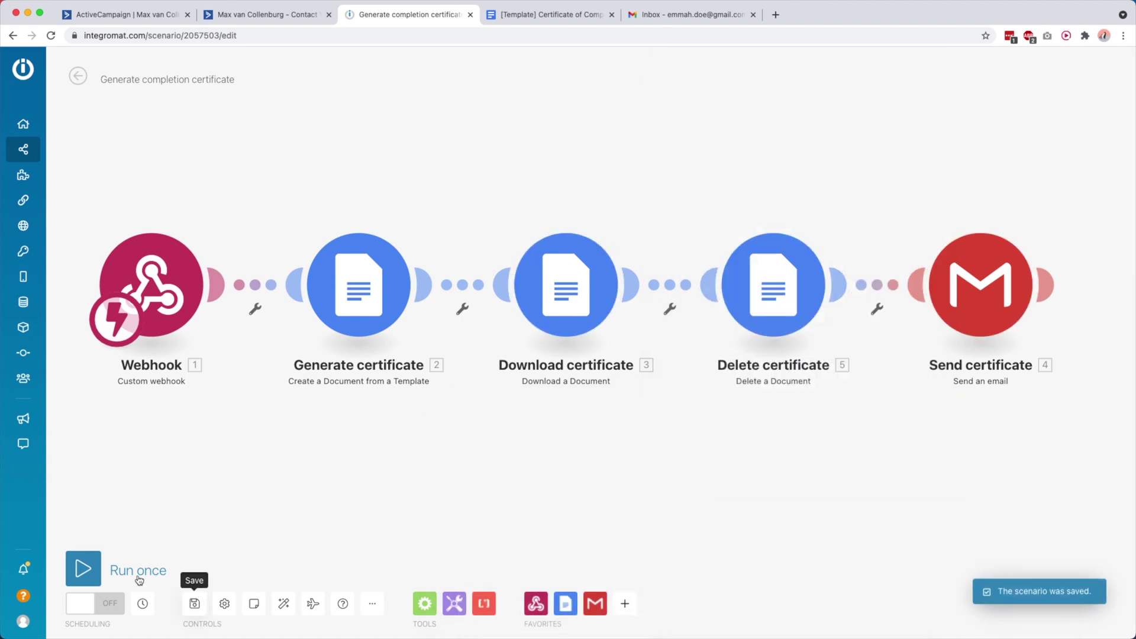
{"action": "left_click", "coordinate": [89, 568]}
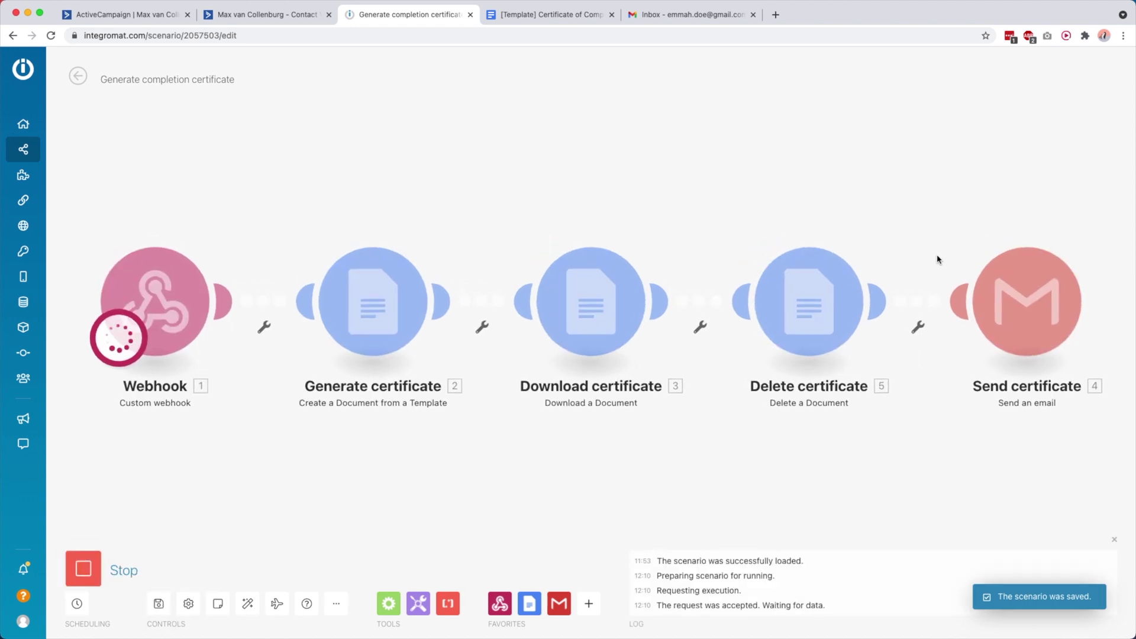
{"action": "left_click", "coordinate": [126, 19]}
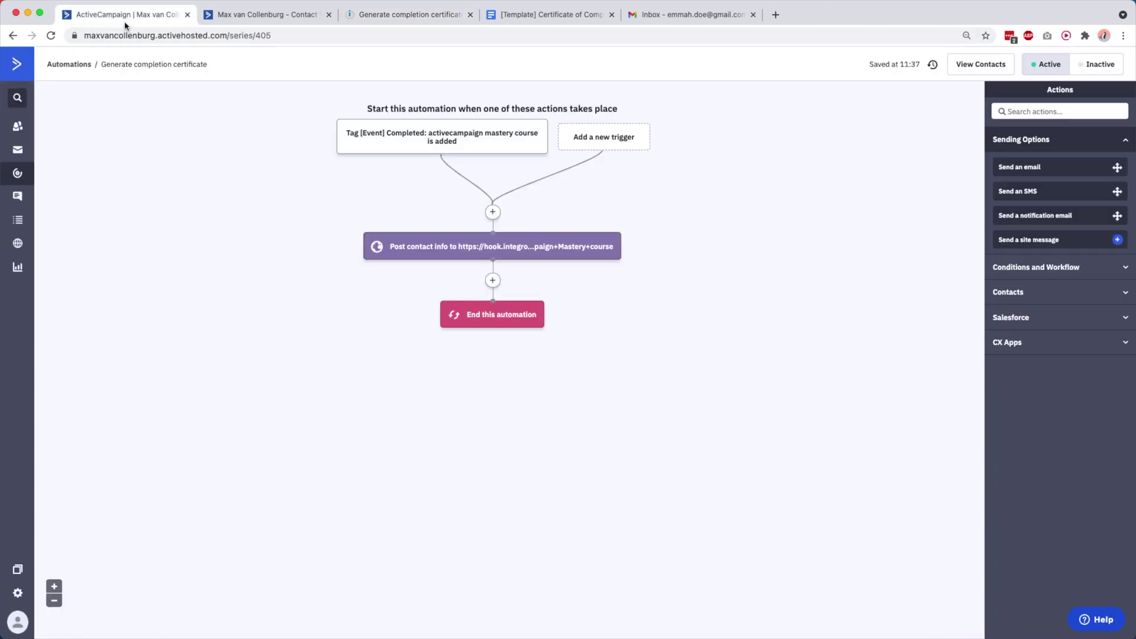
Step: Paste the new Integromat webhook URL into the posting step's URL field
{"action": "mouse_move", "coordinate": [493, 246]}
{"action": "left_click", "coordinate": [500, 247]}
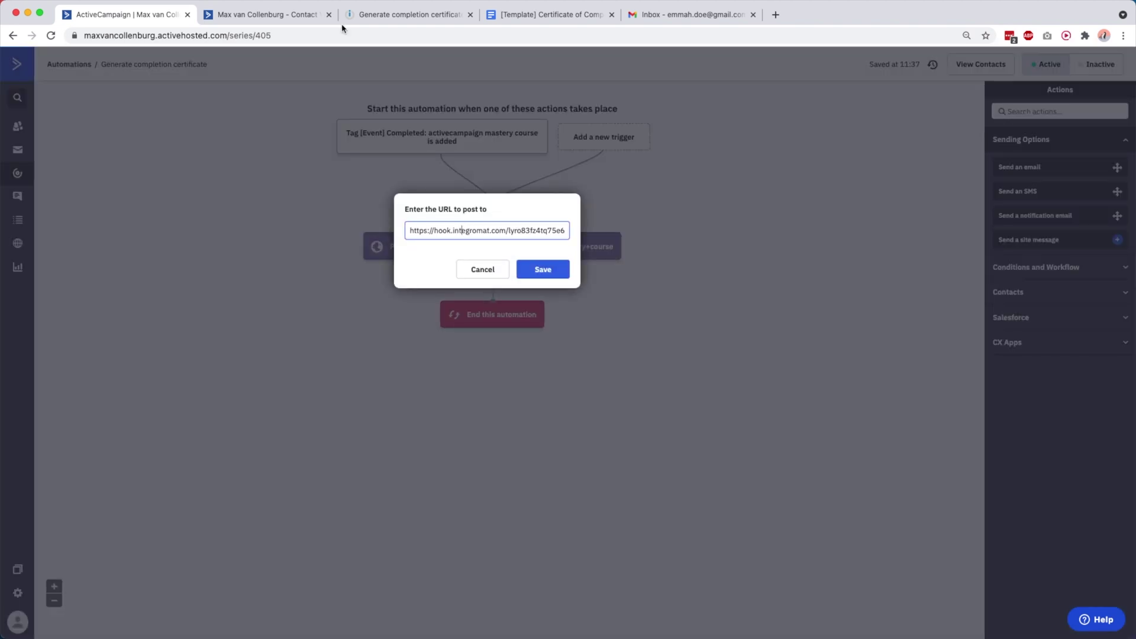
{"action": "left_click", "coordinate": [384, 18]}
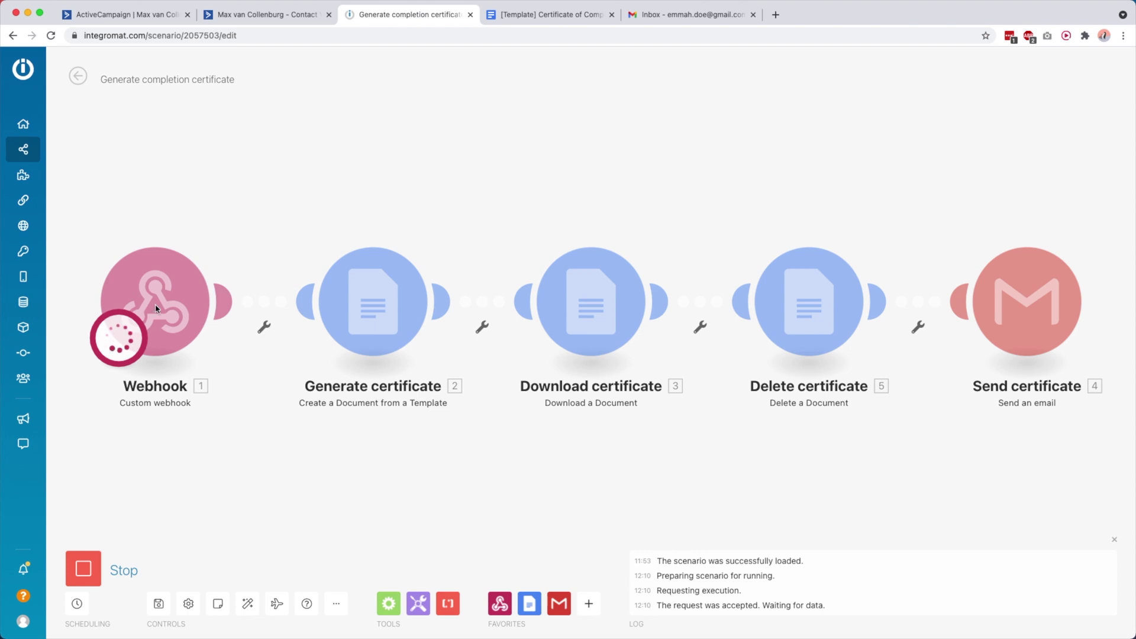
{"action": "left_click", "coordinate": [135, 16]}
{"action": "key", "text": "ctrl+v"}
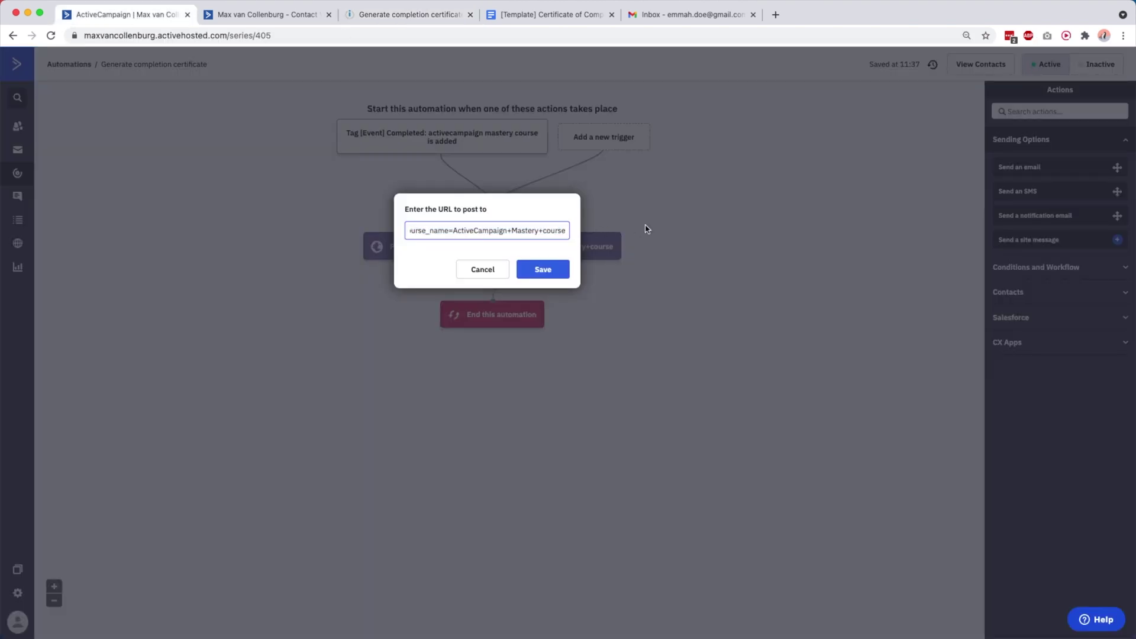
Step: Check the URL's course_name=ActiveCampaign+Mastery+course parameter and save the webhook step
{"action": "left_click_drag", "start_coordinate": [441, 235], "coordinate": [407, 232]}
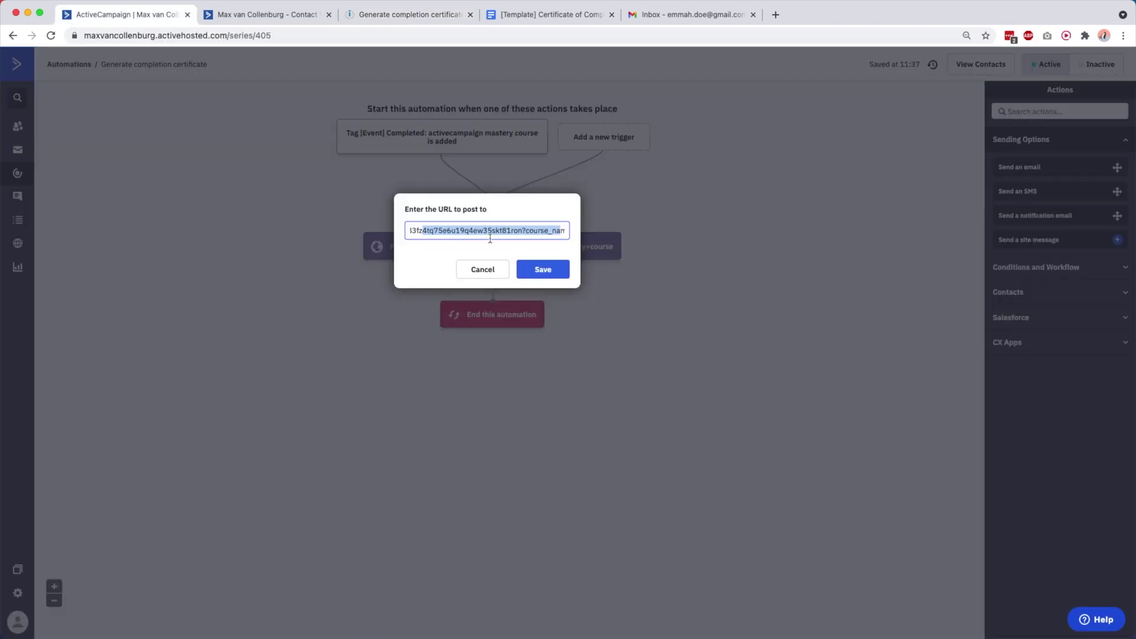
{"action": "left_click", "coordinate": [522, 234]}
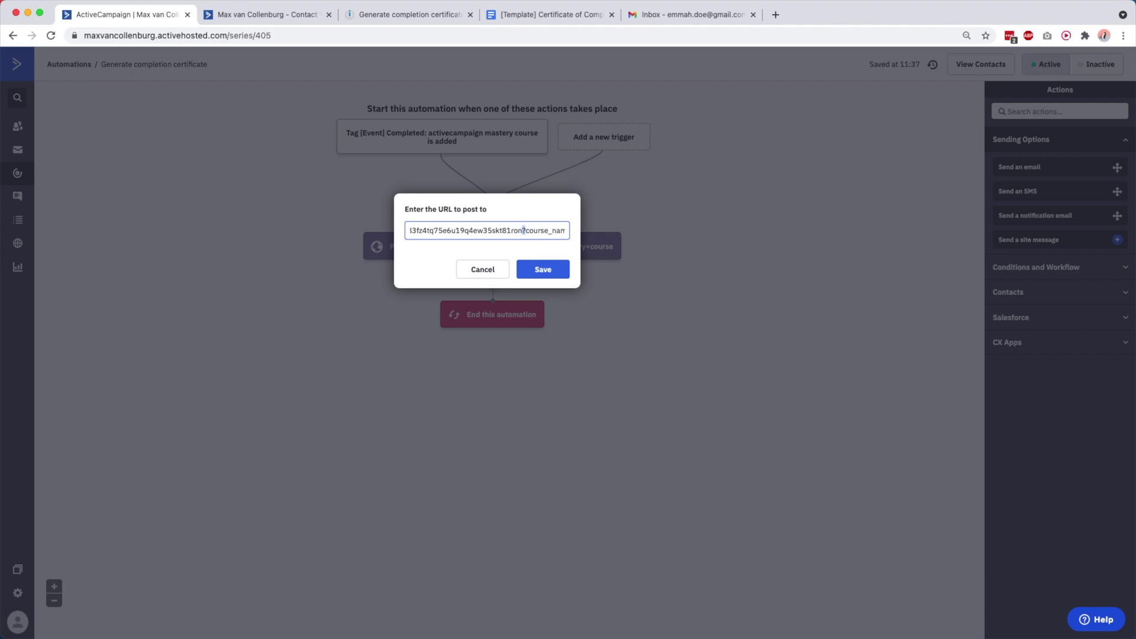
{"action": "left_click_drag", "start_coordinate": [526, 230], "coordinate": [530, 231]}
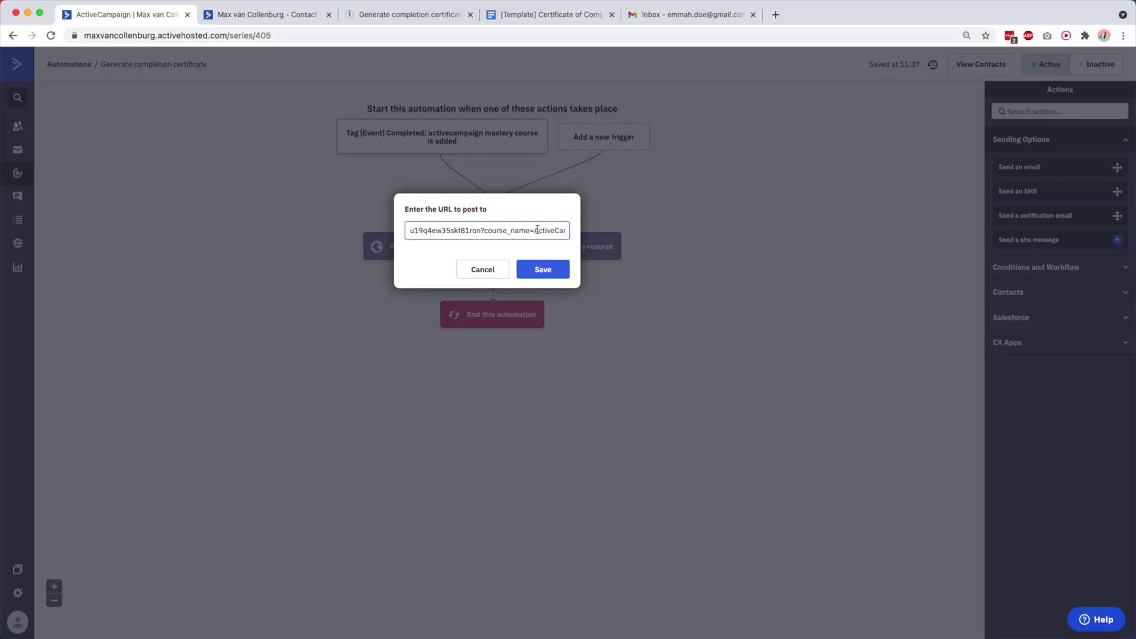
{"action": "left_click_drag", "start_coordinate": [534, 230], "coordinate": [572, 233]}
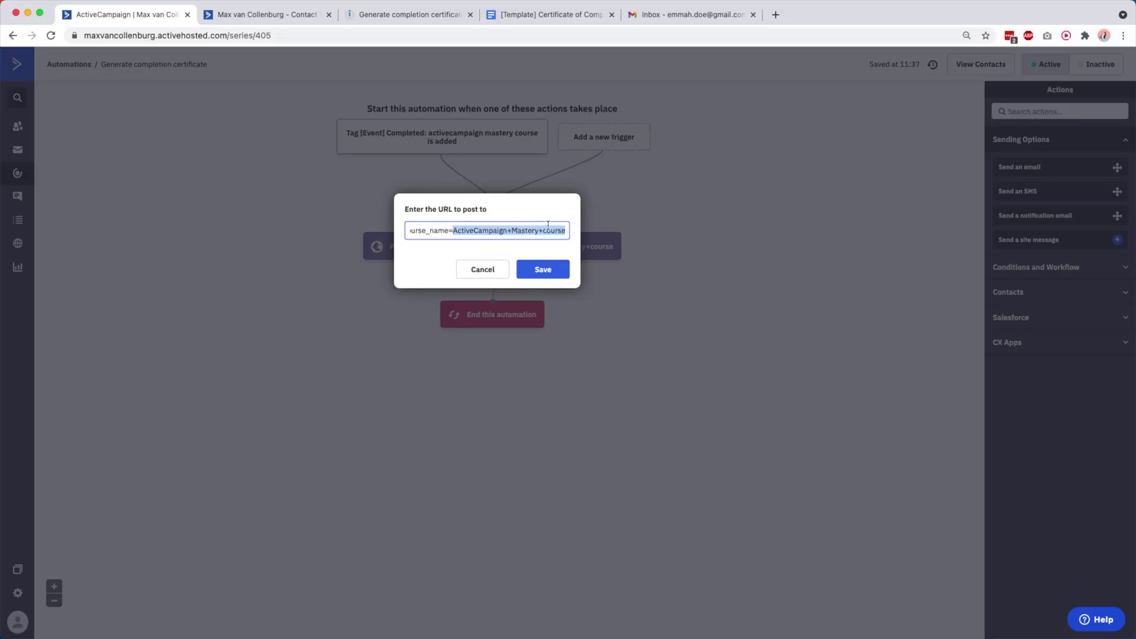
{"action": "double_click", "coordinate": [475, 230]}
{"action": "left_click", "coordinate": [512, 231]}
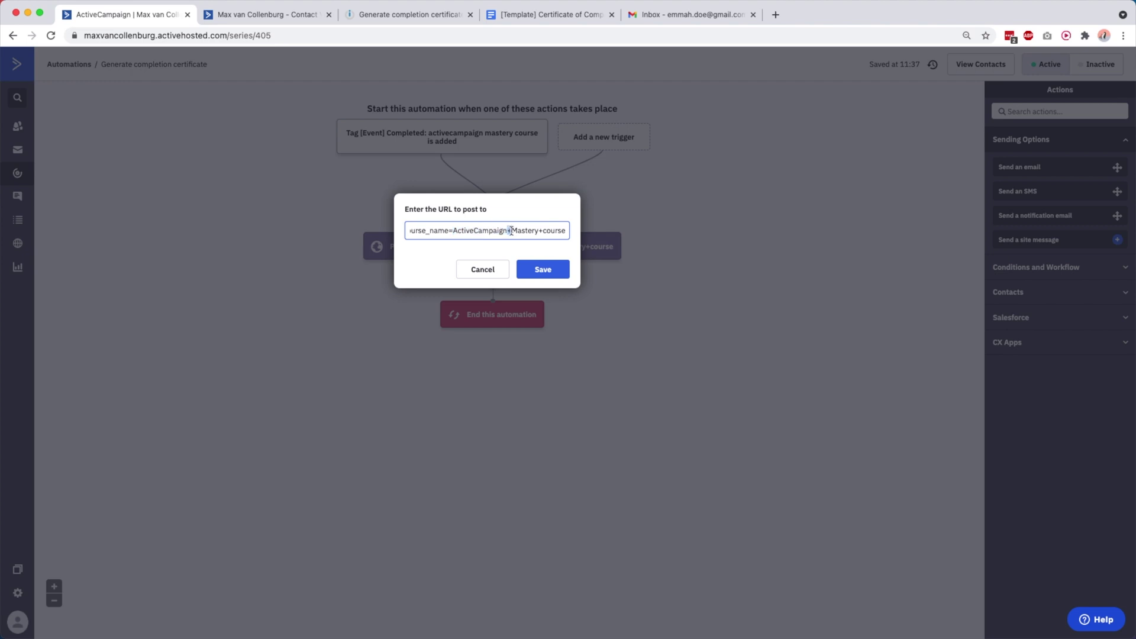
{"action": "left_click", "coordinate": [543, 268]}
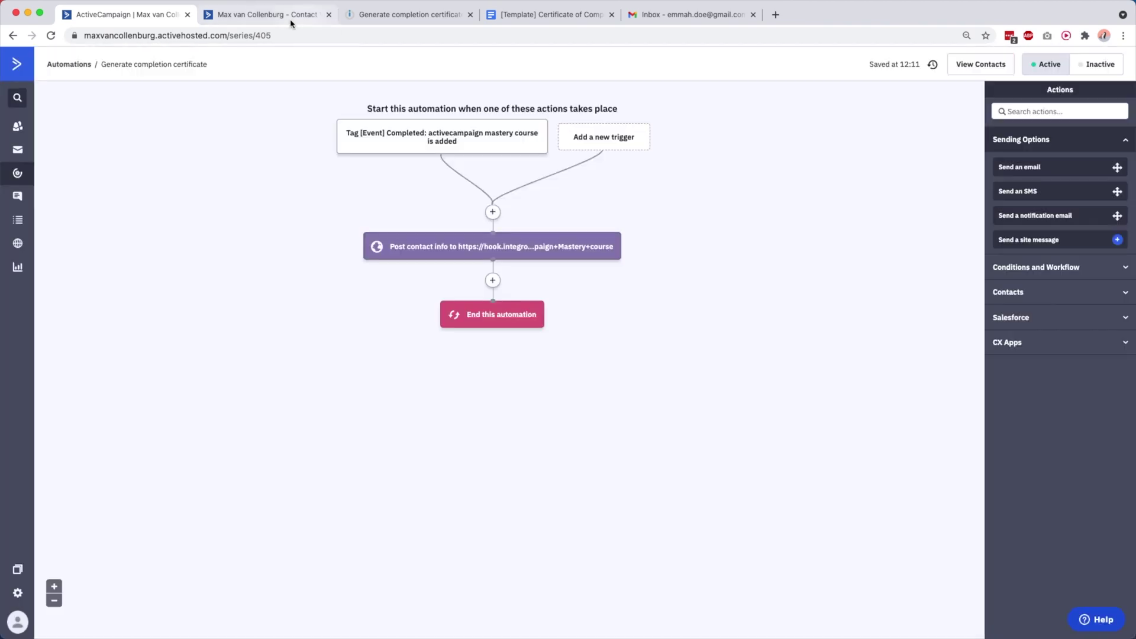
Step: Tag the test contact '[Event] Completed: activecampaign mastery course' using the trigger's copied tag
{"action": "left_click", "coordinate": [455, 135]}
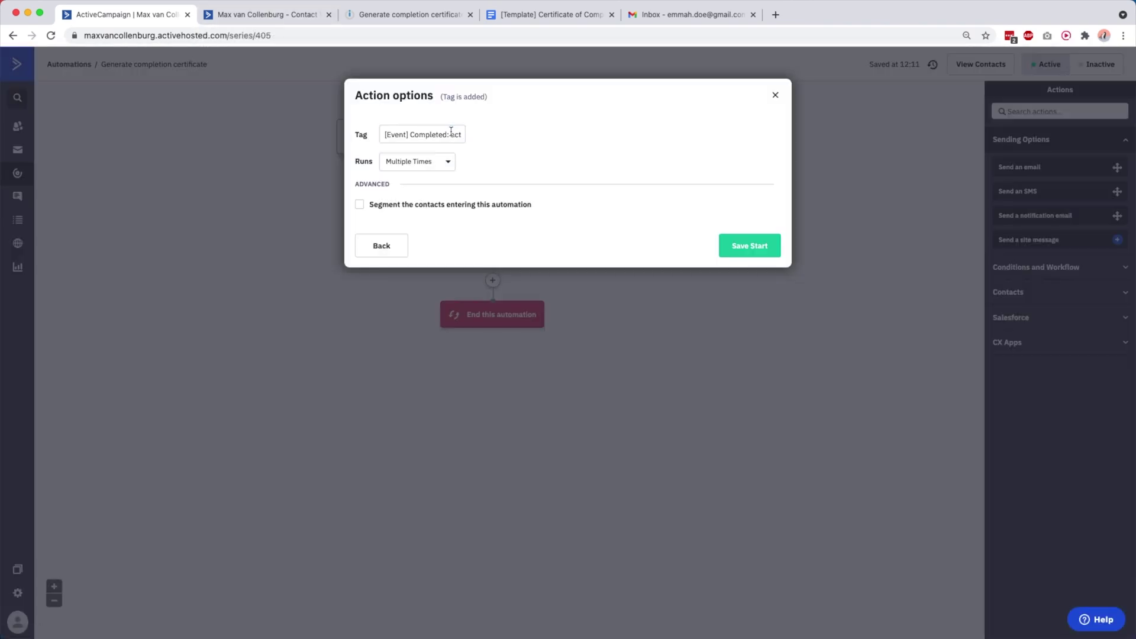
{"action": "triple_click", "coordinate": [451, 134]}
{"action": "left_click", "coordinate": [272, 15]}
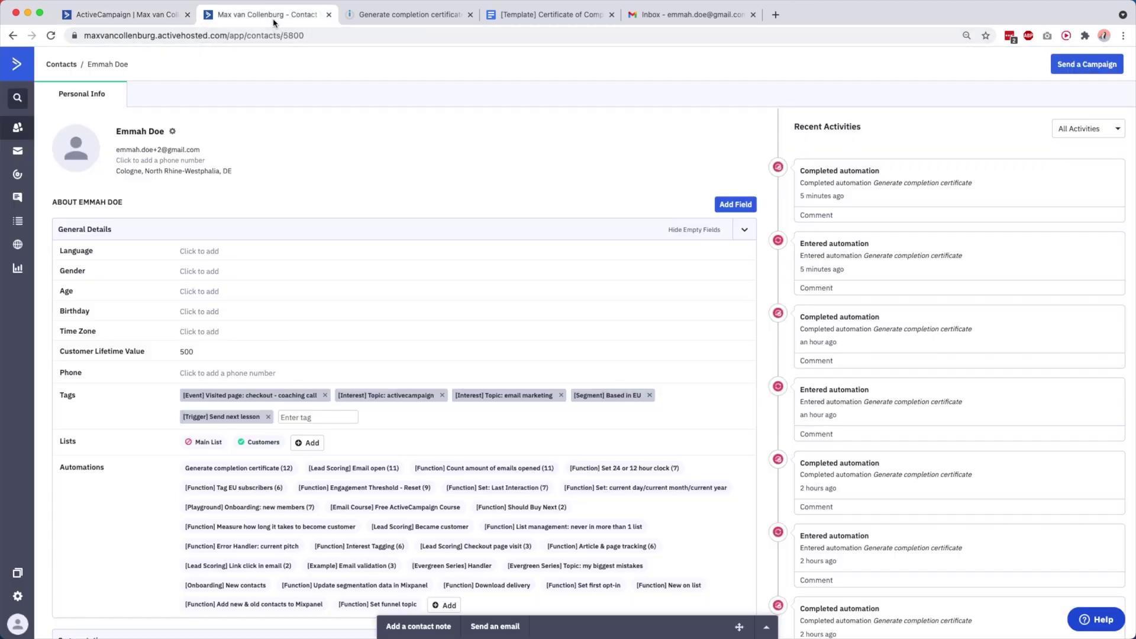
{"action": "left_click", "coordinate": [312, 418]}
{"action": "key", "text": "ctrl+v"}
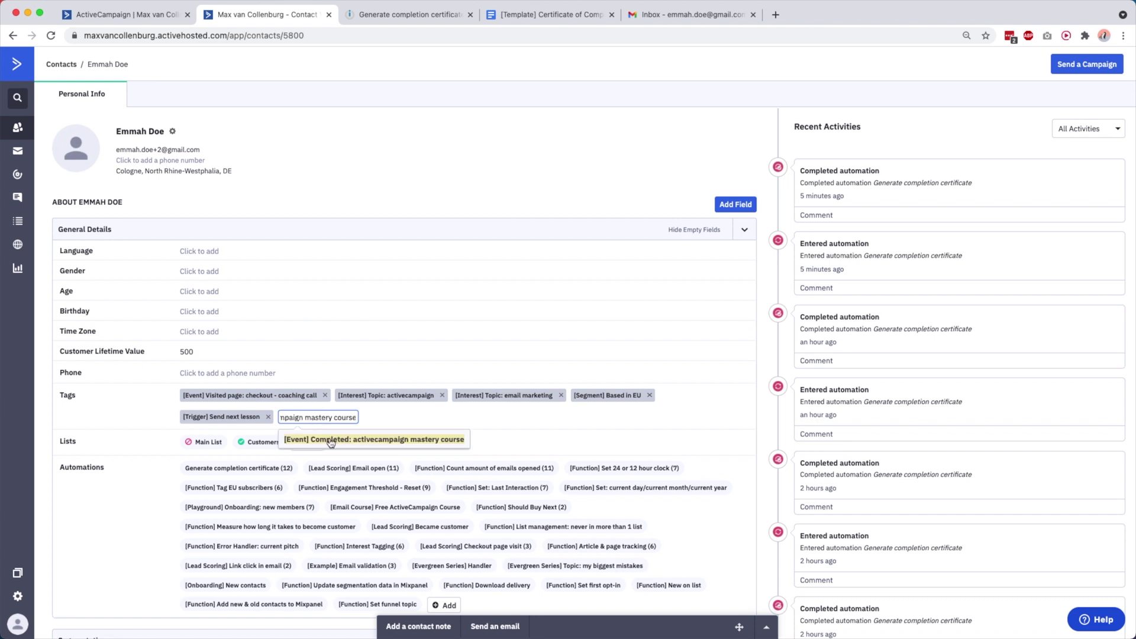
{"action": "left_click", "coordinate": [331, 441]}
{"action": "left_click", "coordinate": [400, 15]}
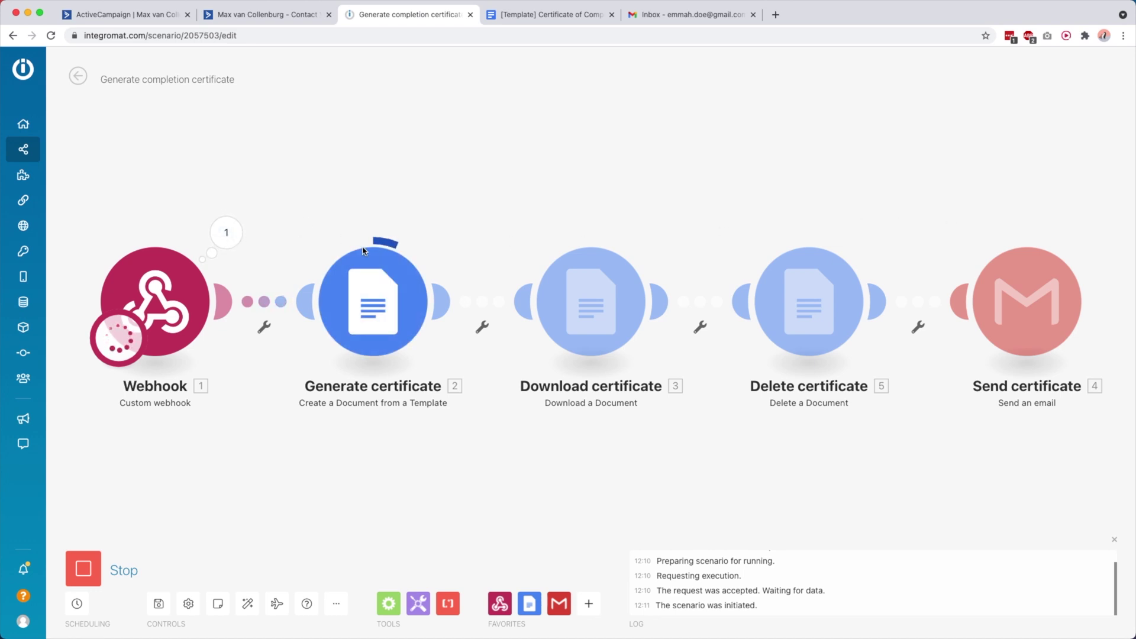
Step: Inspect the contact details the webhook received, then close the output inspector
{"action": "left_click", "coordinate": [210, 232]}
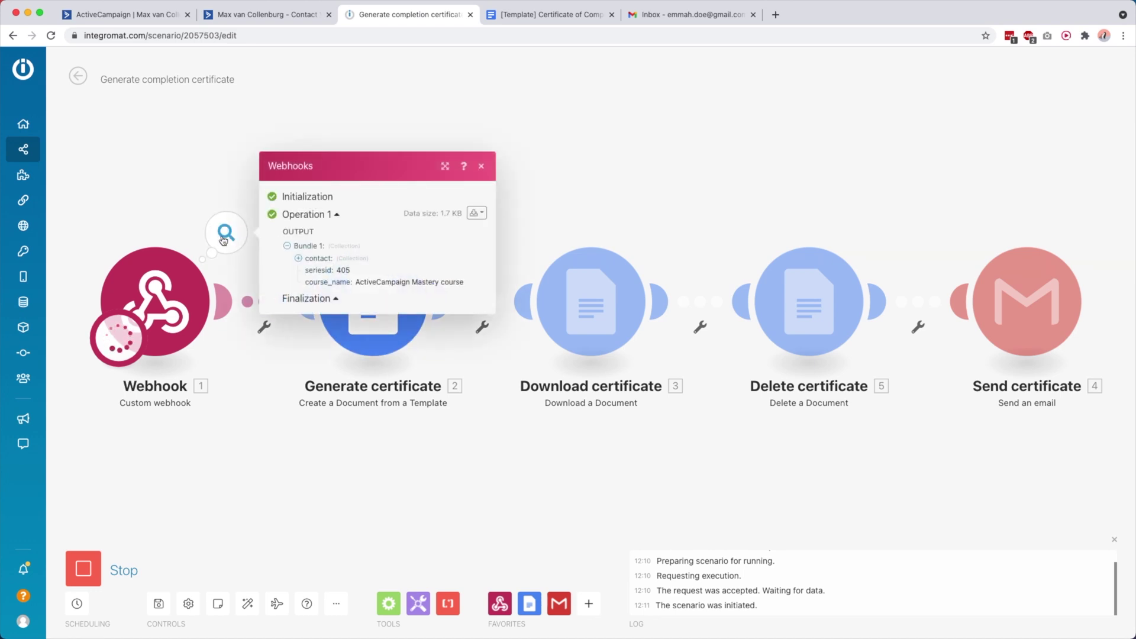
{"action": "left_click", "coordinate": [302, 255]}
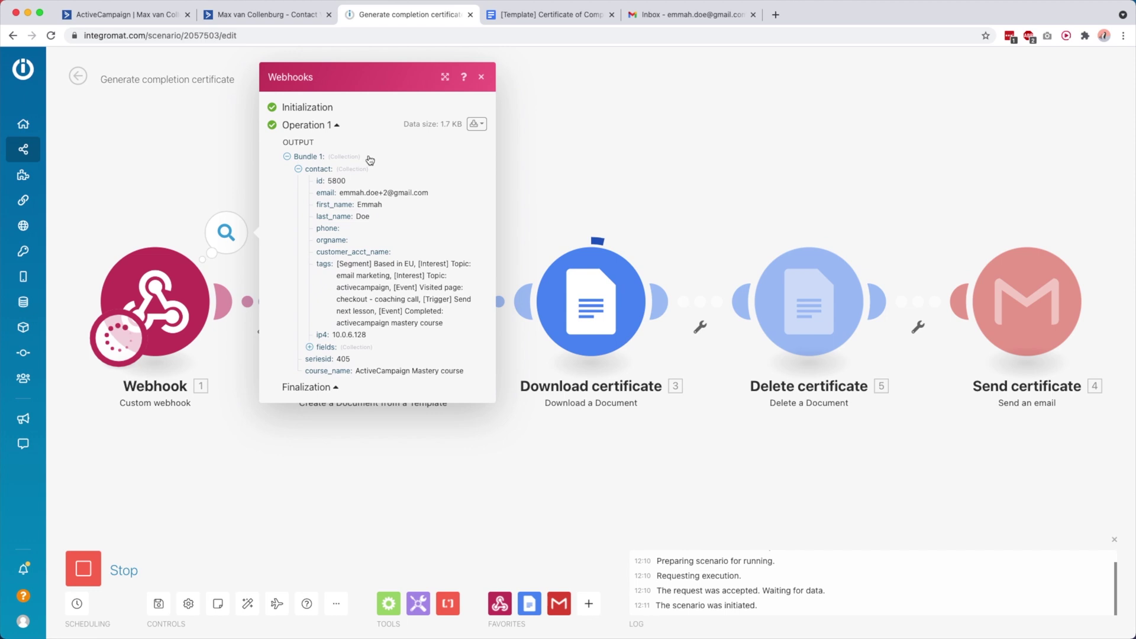
{"action": "left_click", "coordinate": [533, 183]}
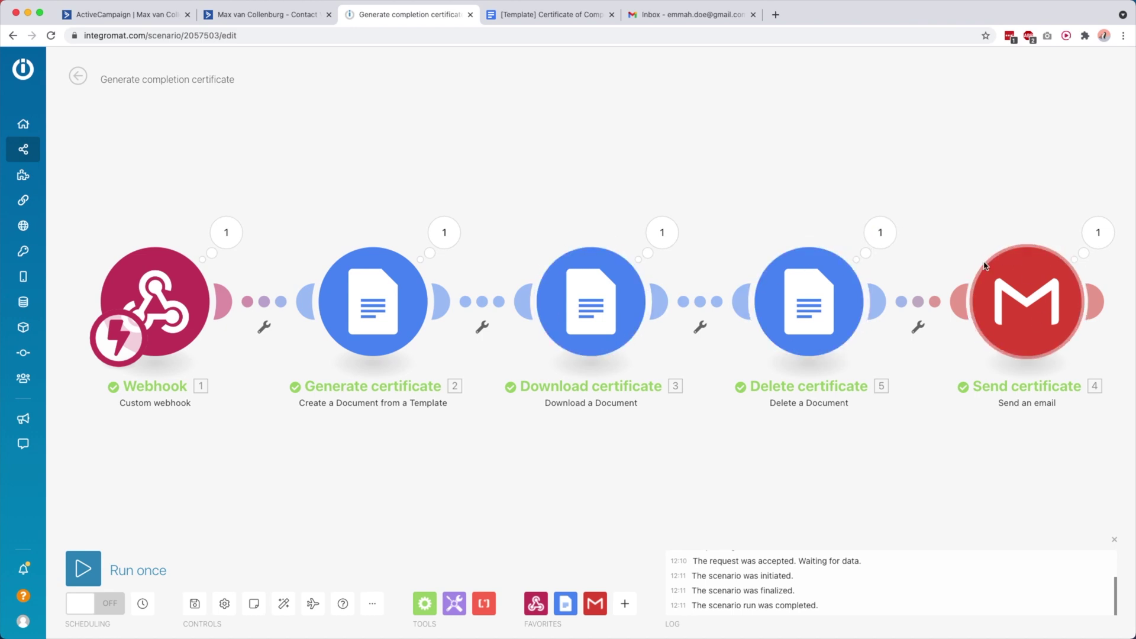
Step: Open the Certificate of Completion email and its attached PDF certificate for Emmah Doe
{"action": "left_click", "coordinate": [679, 16]}
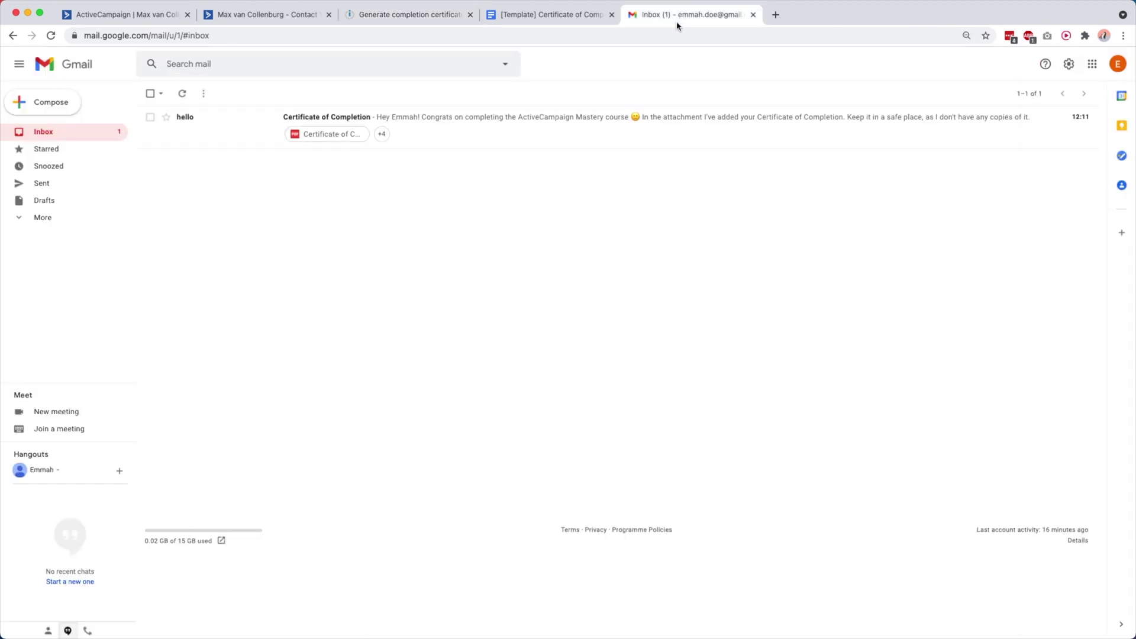
{"action": "left_click", "coordinate": [451, 127]}
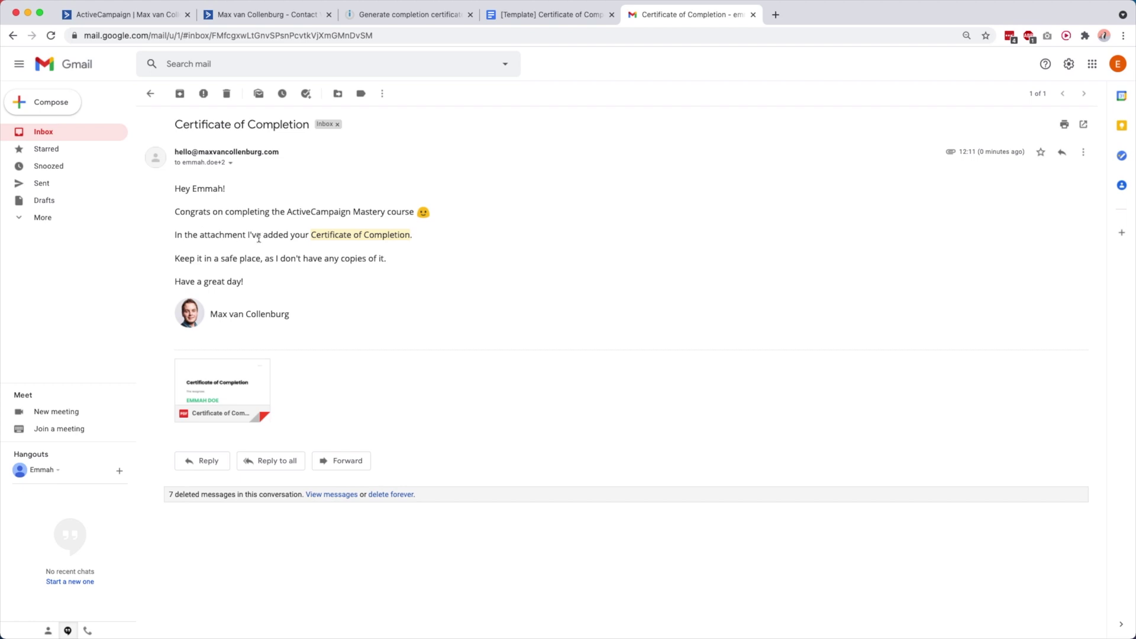
{"action": "left_click", "coordinate": [250, 384]}
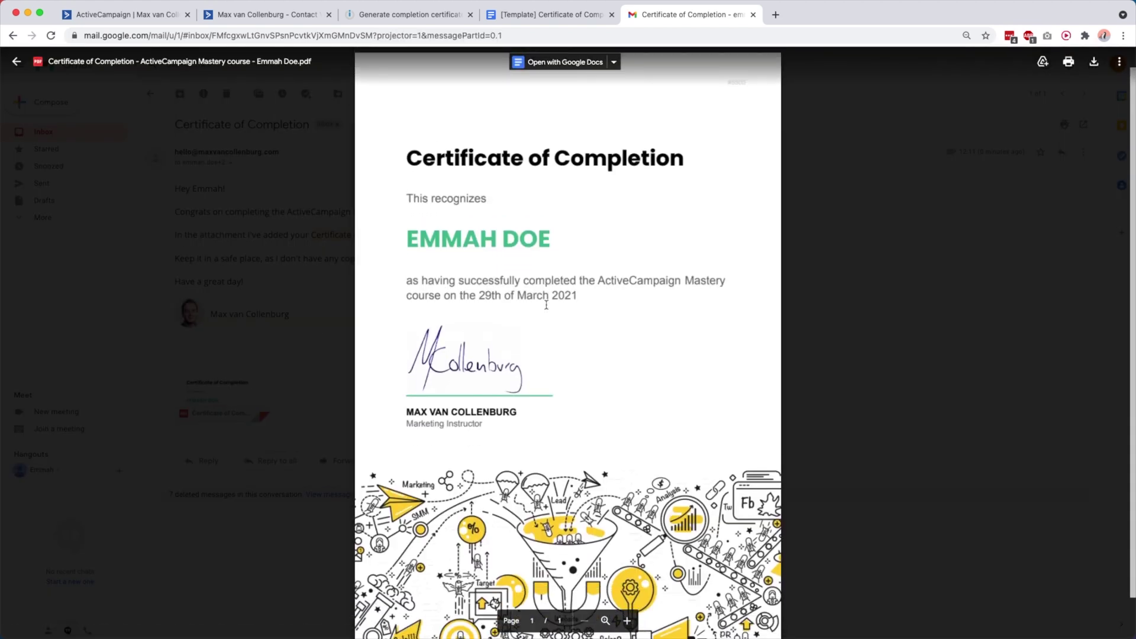
{"action": "scroll", "coordinate": [546, 304], "scroll_direction": "up", "scroll_amount": 2}
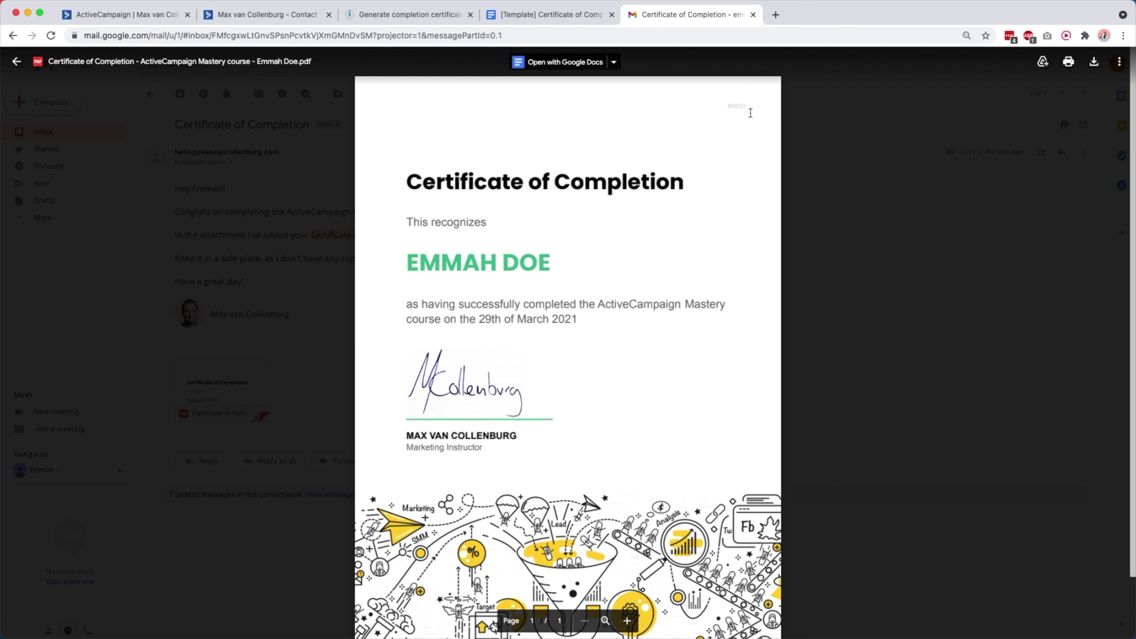
{"action": "scroll", "coordinate": [751, 113], "scroll_direction": "up", "scroll_amount": 5}
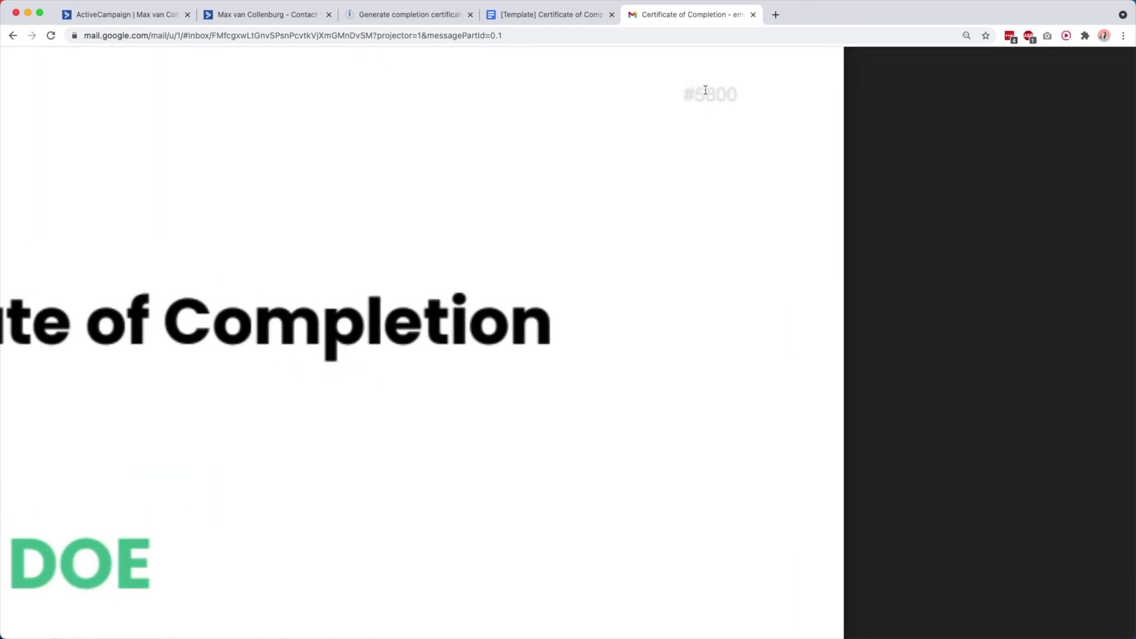
{"action": "scroll", "coordinate": [719, 94], "scroll_direction": "down", "scroll_amount": 5}
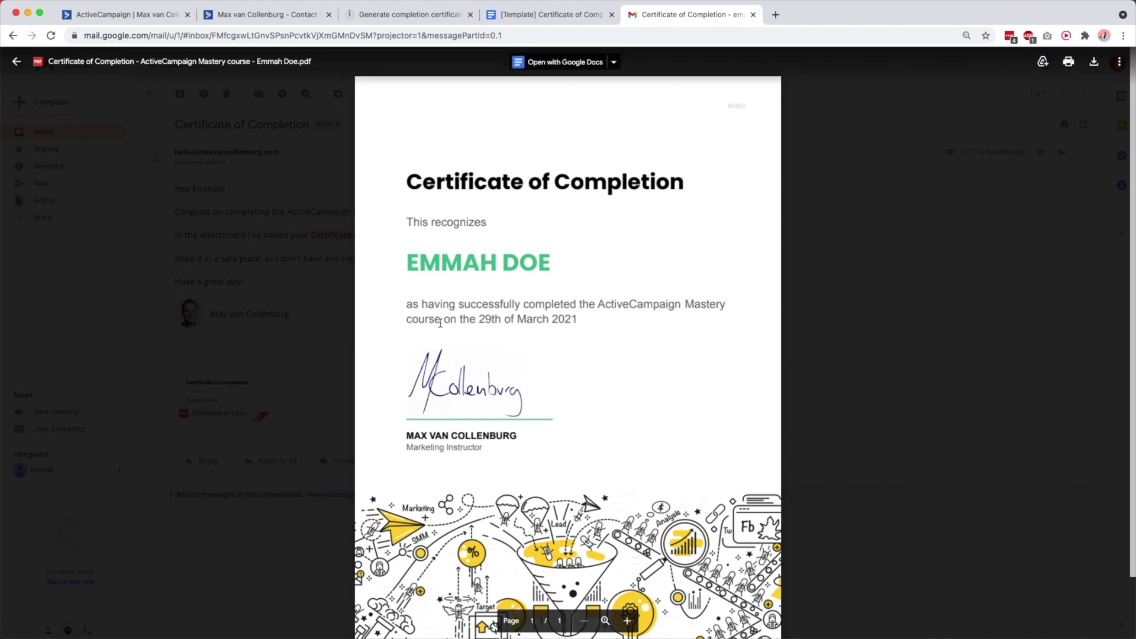
Step: Compare the emailed certificate PDF with the Google Docs template, then bring back the Integromat scenario
{"action": "left_click", "coordinate": [530, 15]}
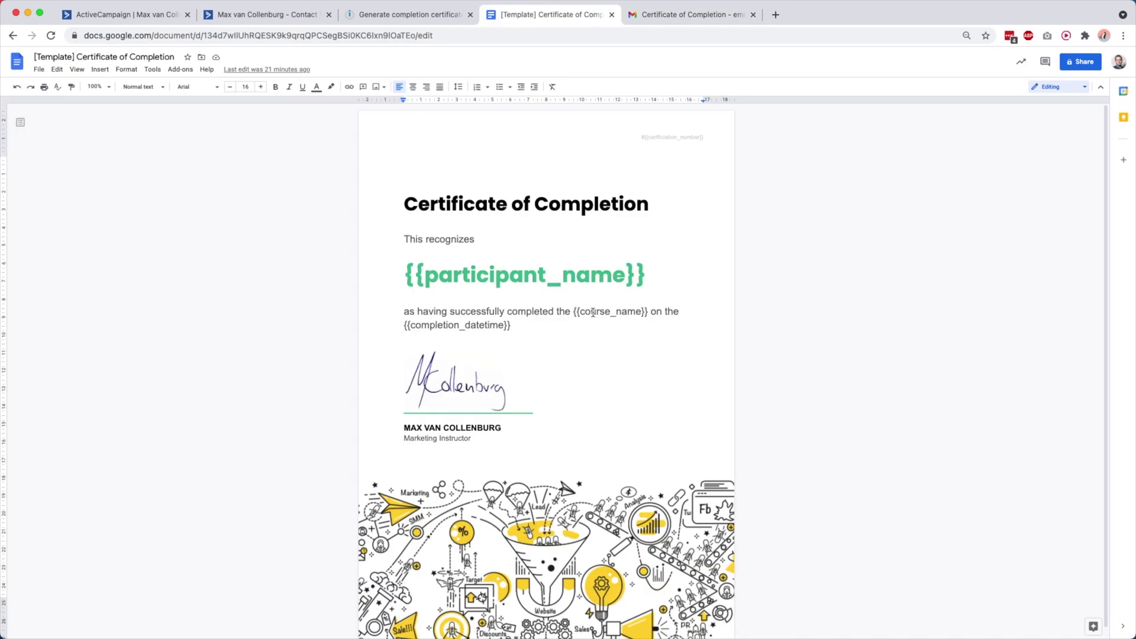
{"action": "left_click", "coordinate": [679, 15]}
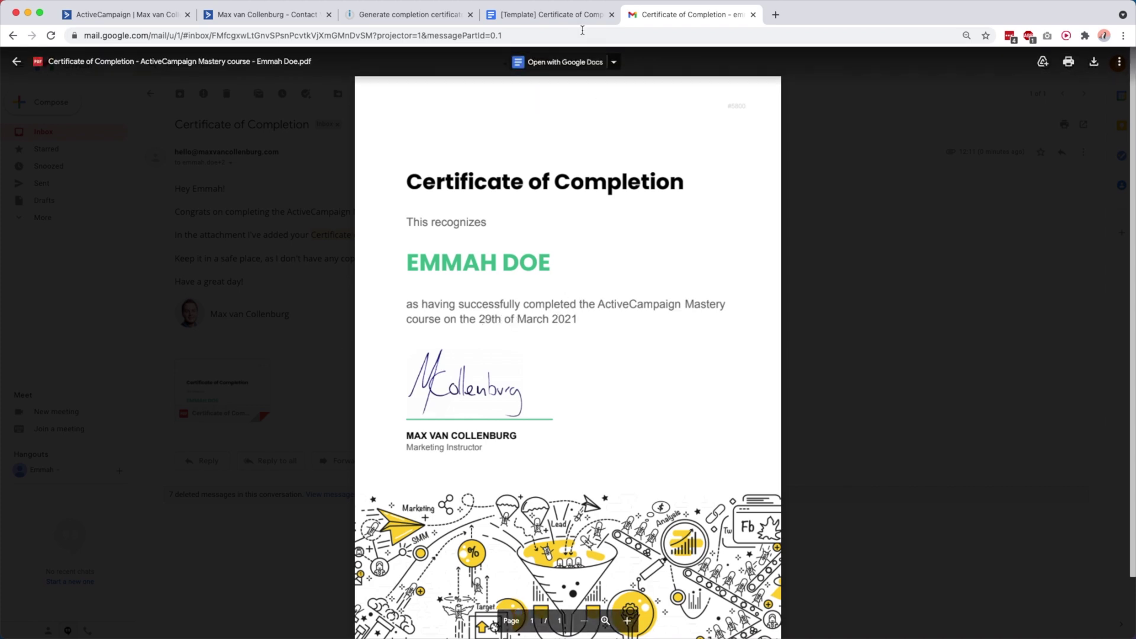
{"action": "left_click", "coordinate": [568, 16]}
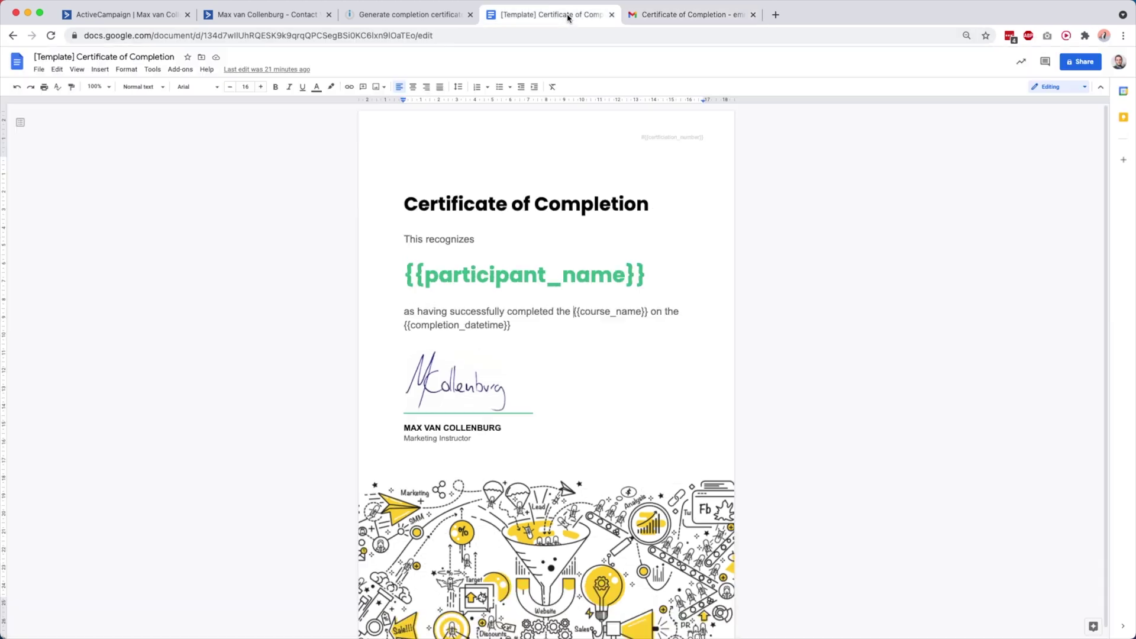
{"action": "left_click", "coordinate": [404, 13]}
{"action": "scroll", "coordinate": [693, 222], "scroll_direction": "right", "scroll_amount": 5}
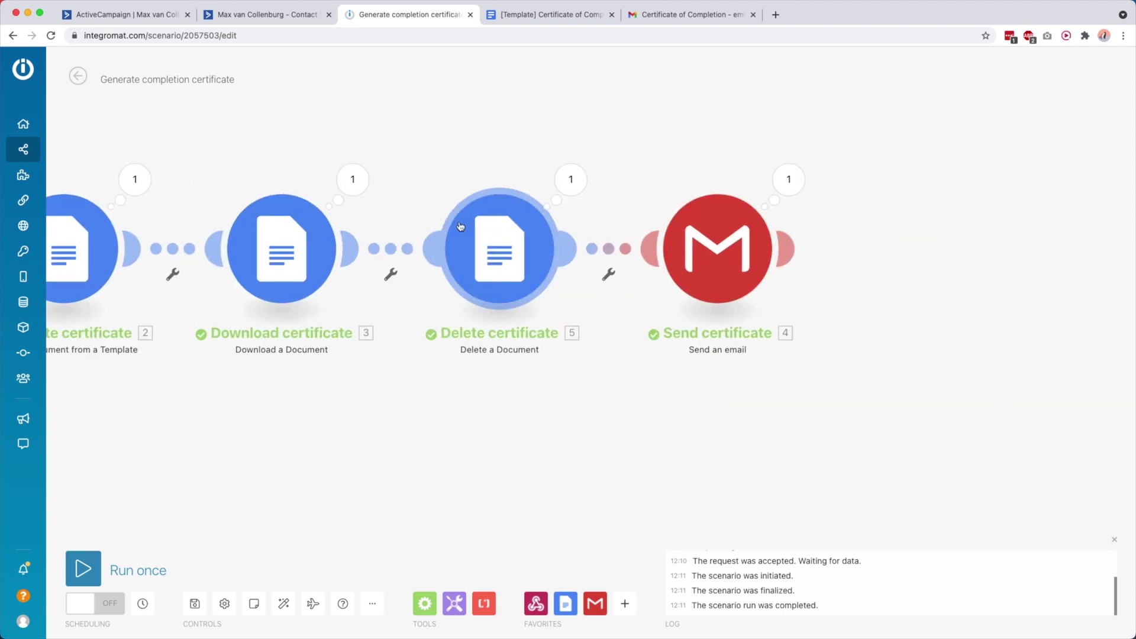
{"action": "scroll", "coordinate": [459, 227], "scroll_direction": "left", "scroll_amount": 5}
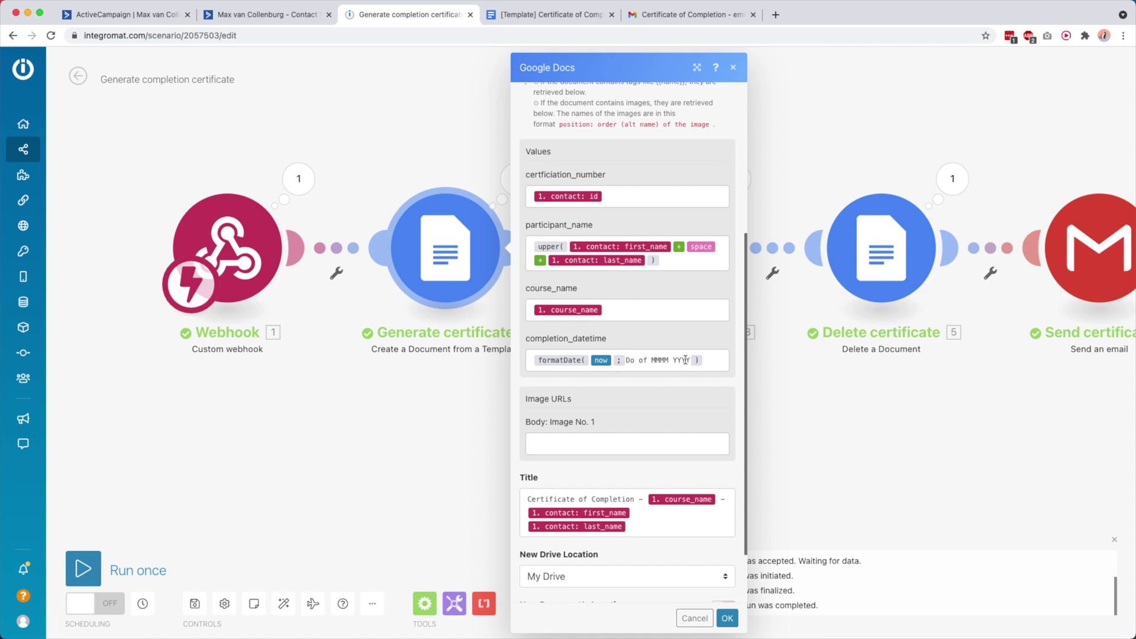
Step: Return to the emailed certificate PDF in Gmail, whose date reads 29th of March 2021
{"action": "left_click", "coordinate": [659, 19]}
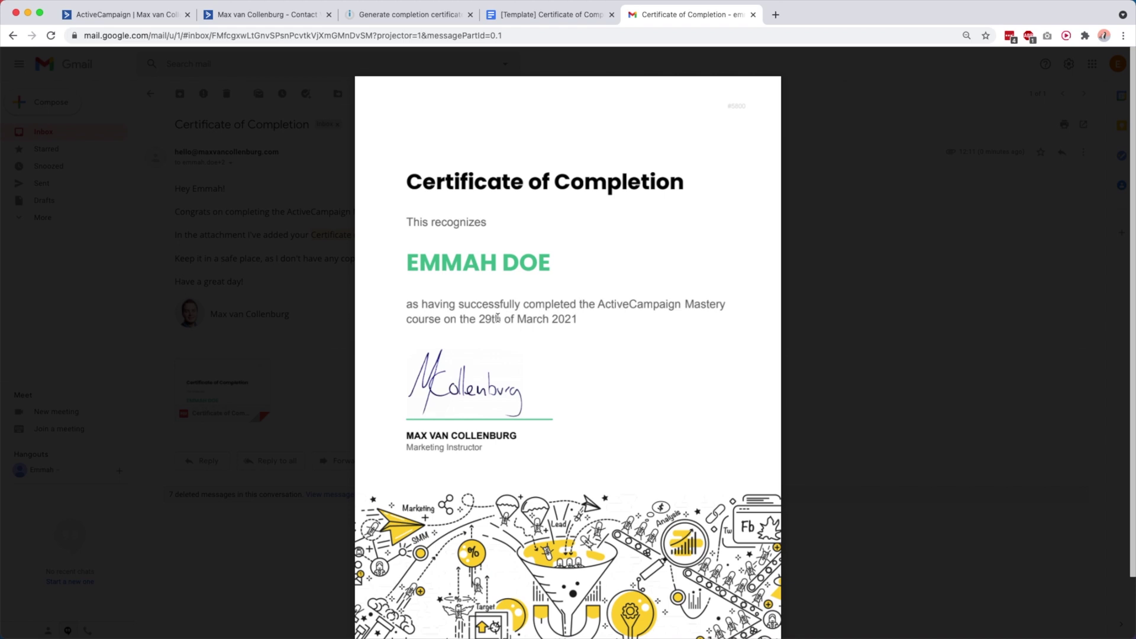
{"action": "scroll", "coordinate": [471, 370], "scroll_direction": "down", "scroll_amount": 1}
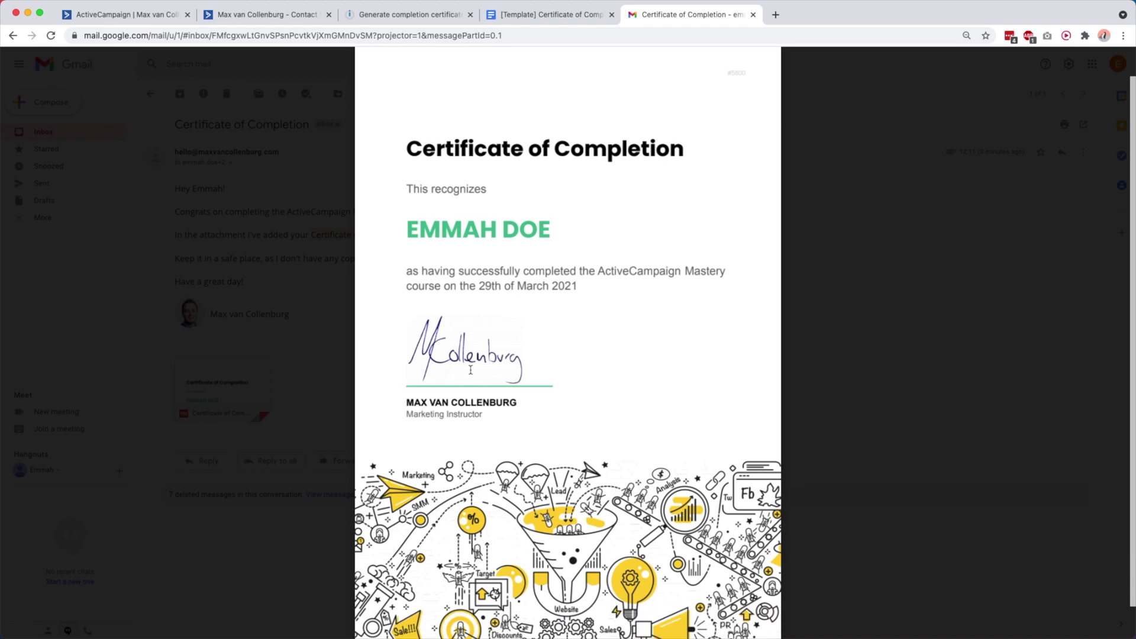